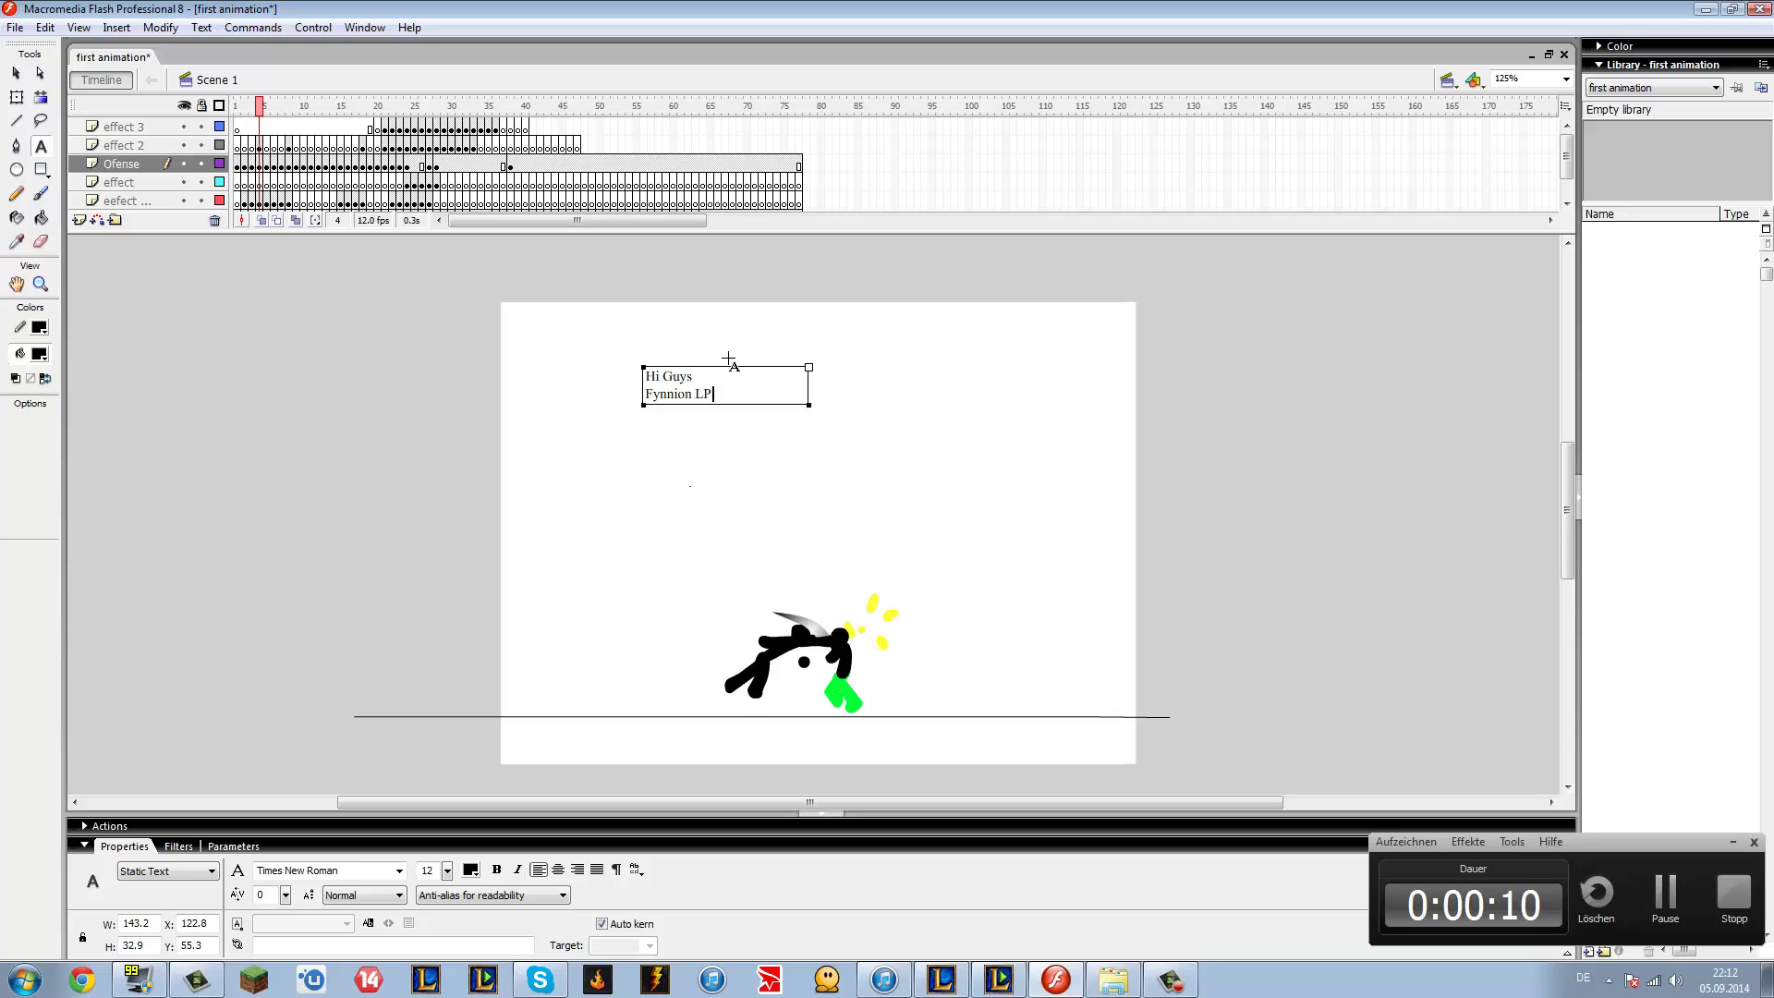
Continue the greeting text with "Here", "As you see i have Macromedia Flash Professional 8!! yay" and "but its hard to animate with it".
{"action": "type", "text": "h"}
{"action": "type", "text": "Here"}
{"action": "key", "text": "Return"}
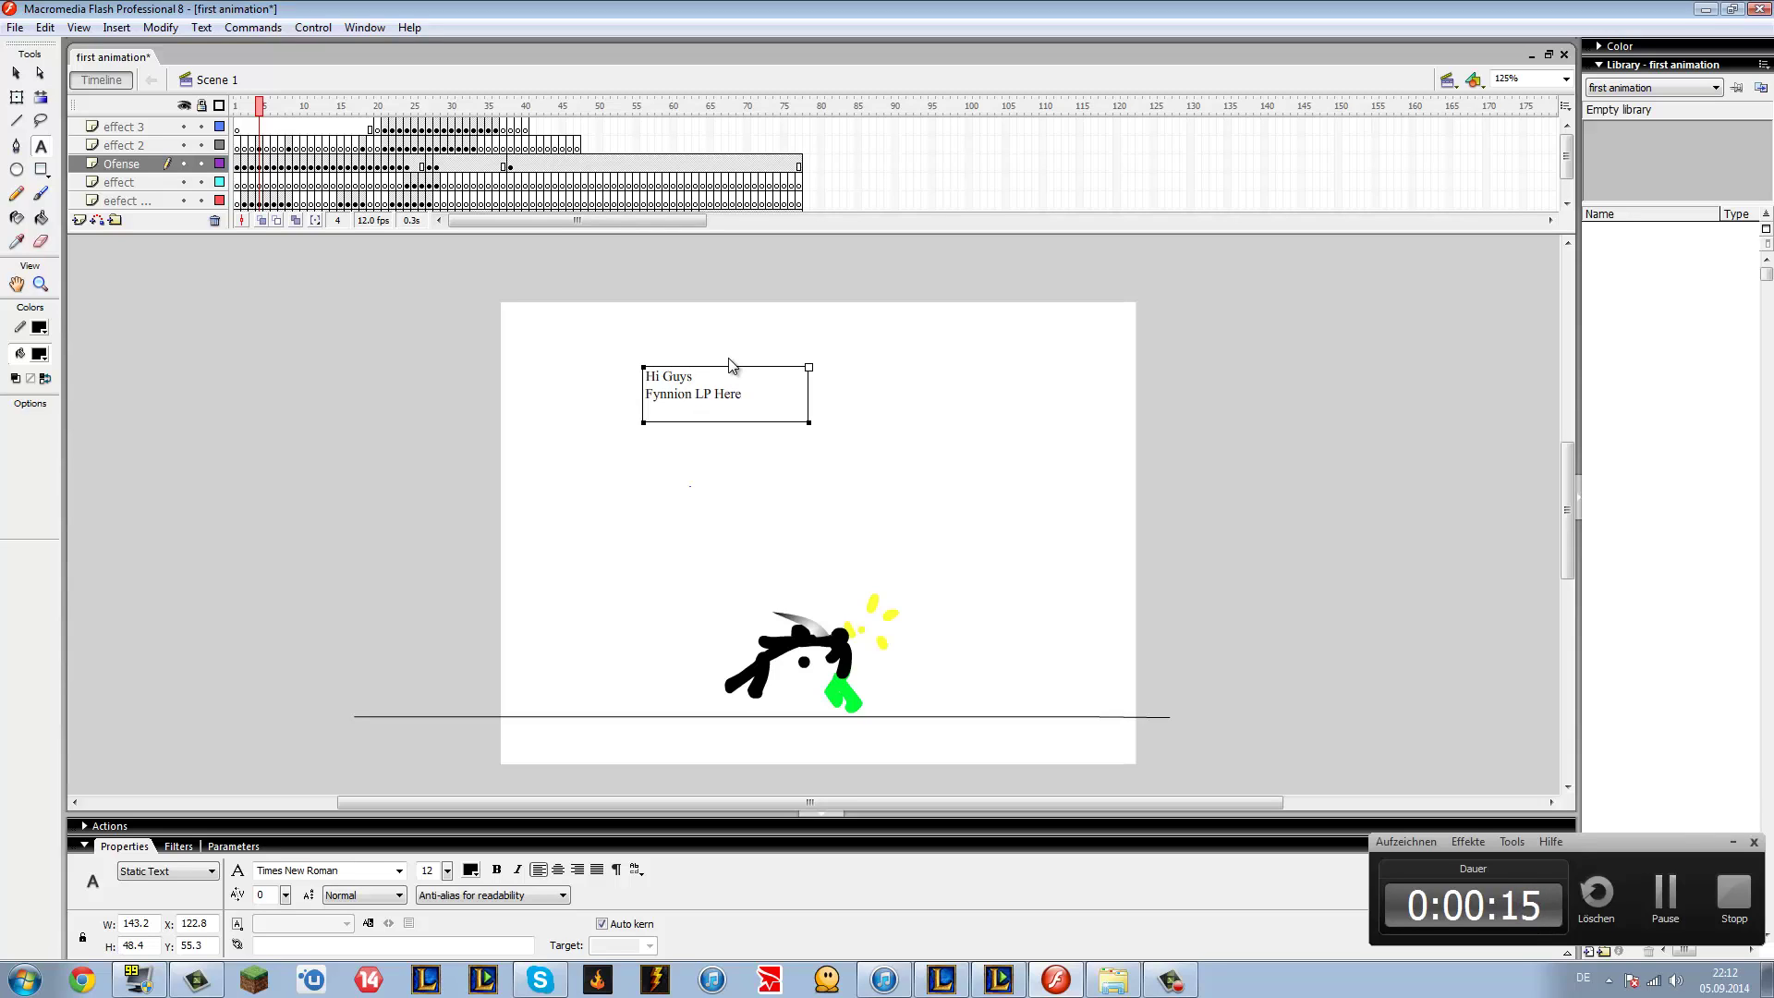
{"action": "type", "text": "As you see i have Macro"}
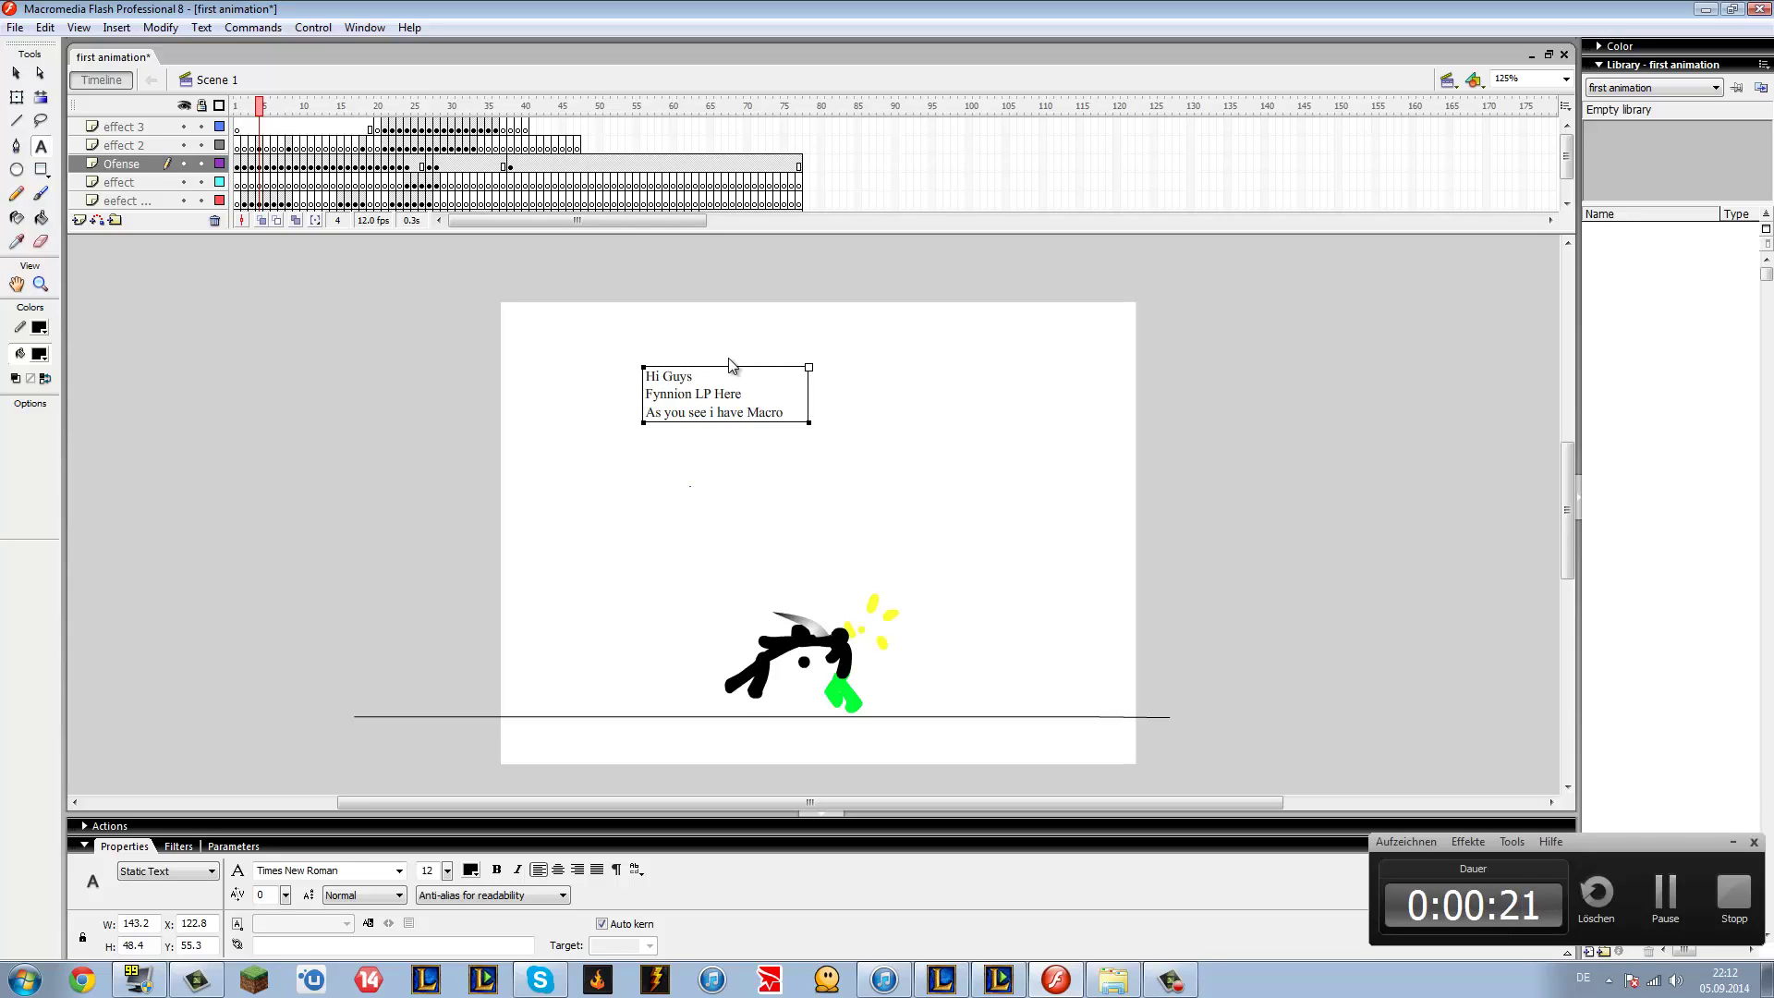
{"action": "type", "text": "media Flash"}
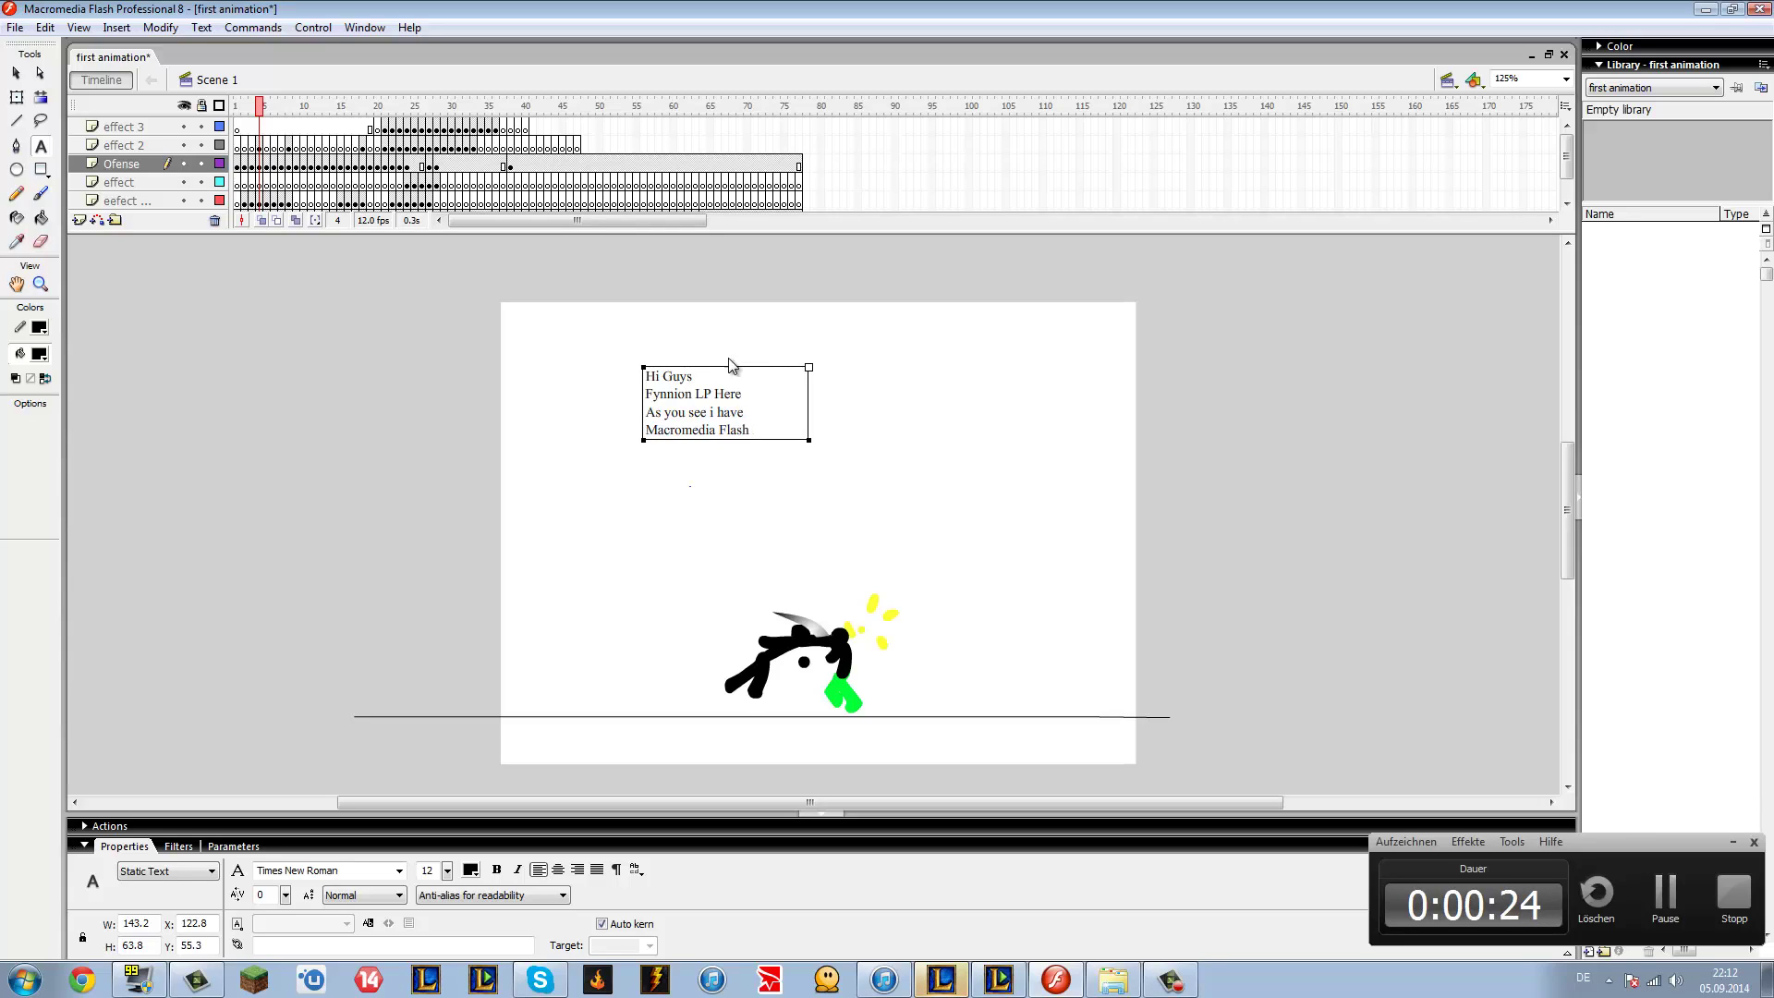
{"action": "type", "text": " Professional 8!!"}
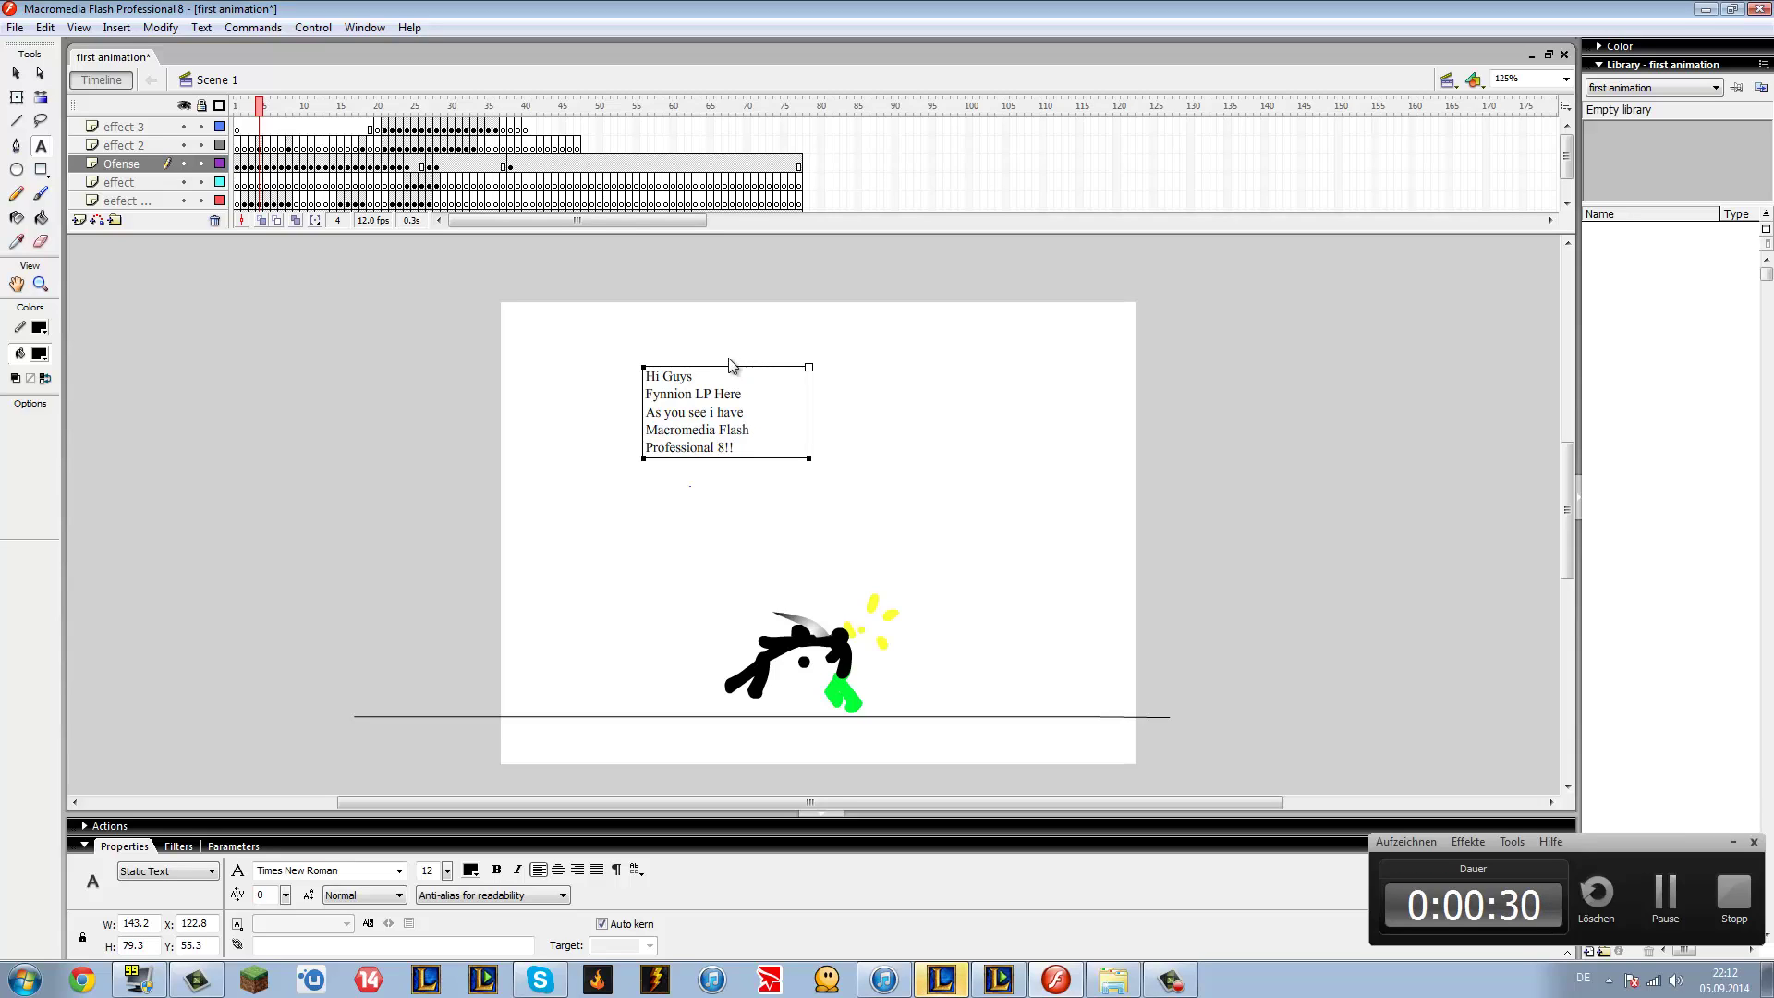
{"action": "type", "text": " yay"}
{"action": "key", "text": "Return"}
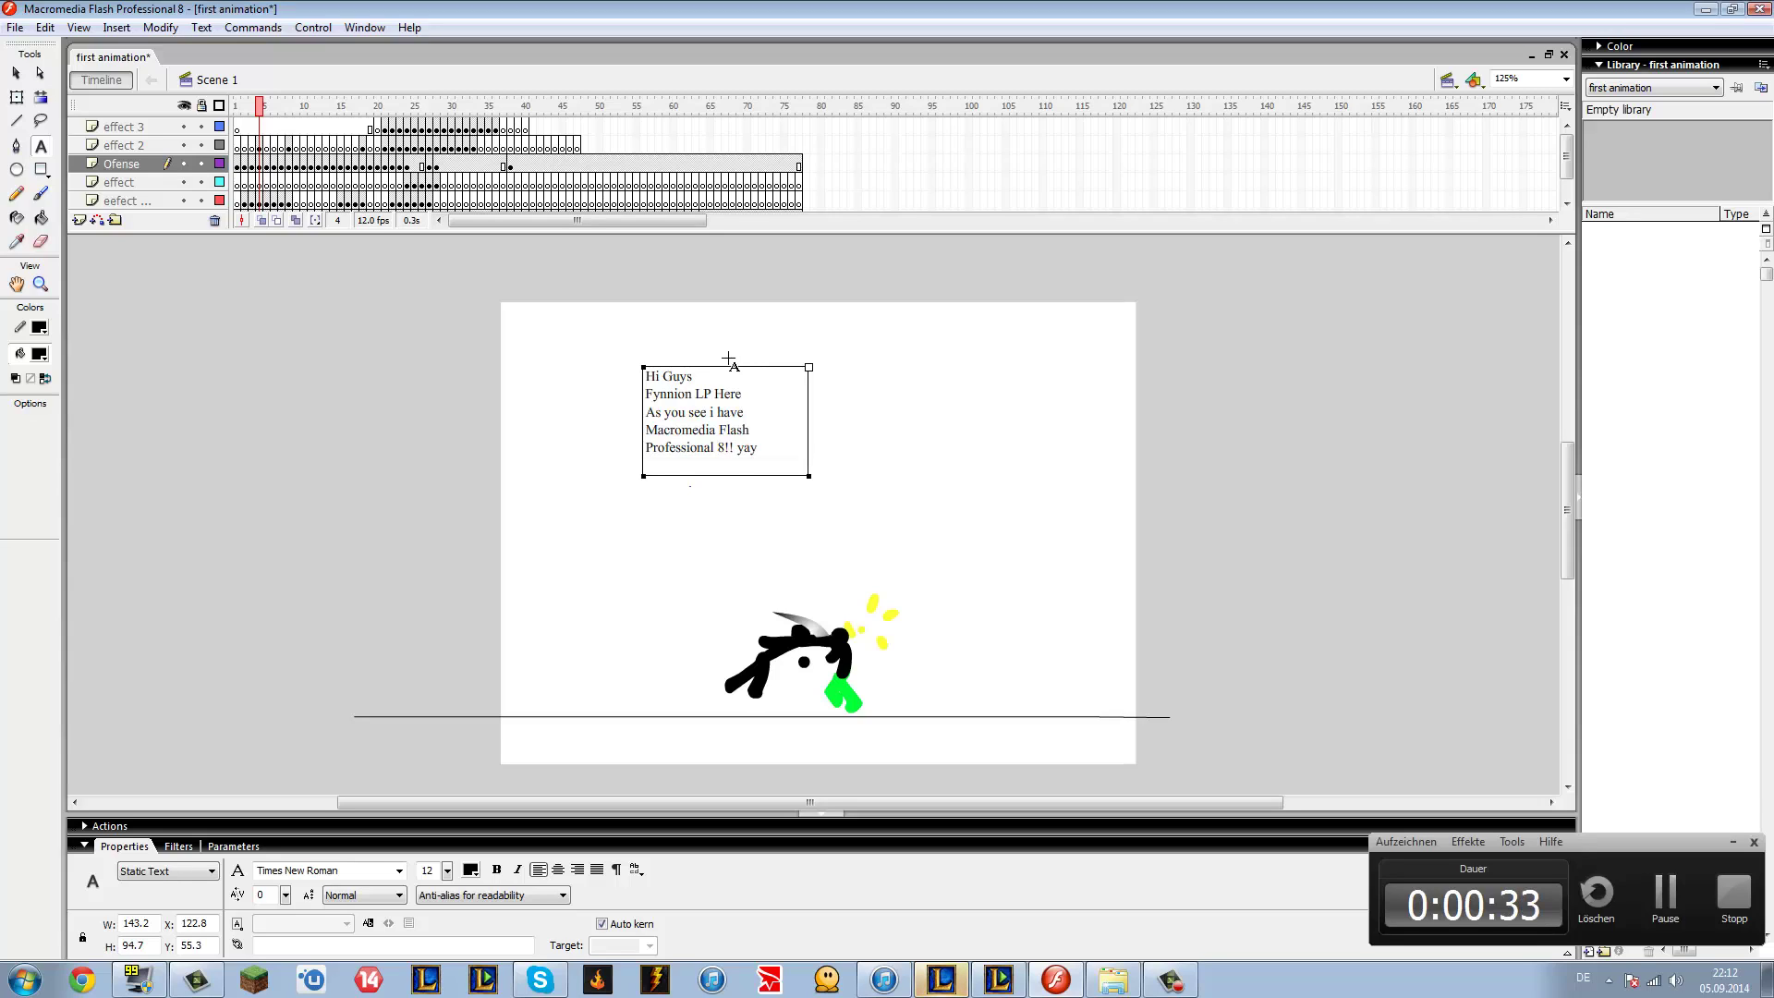
{"action": "type", "text": "but its hard to animate"}
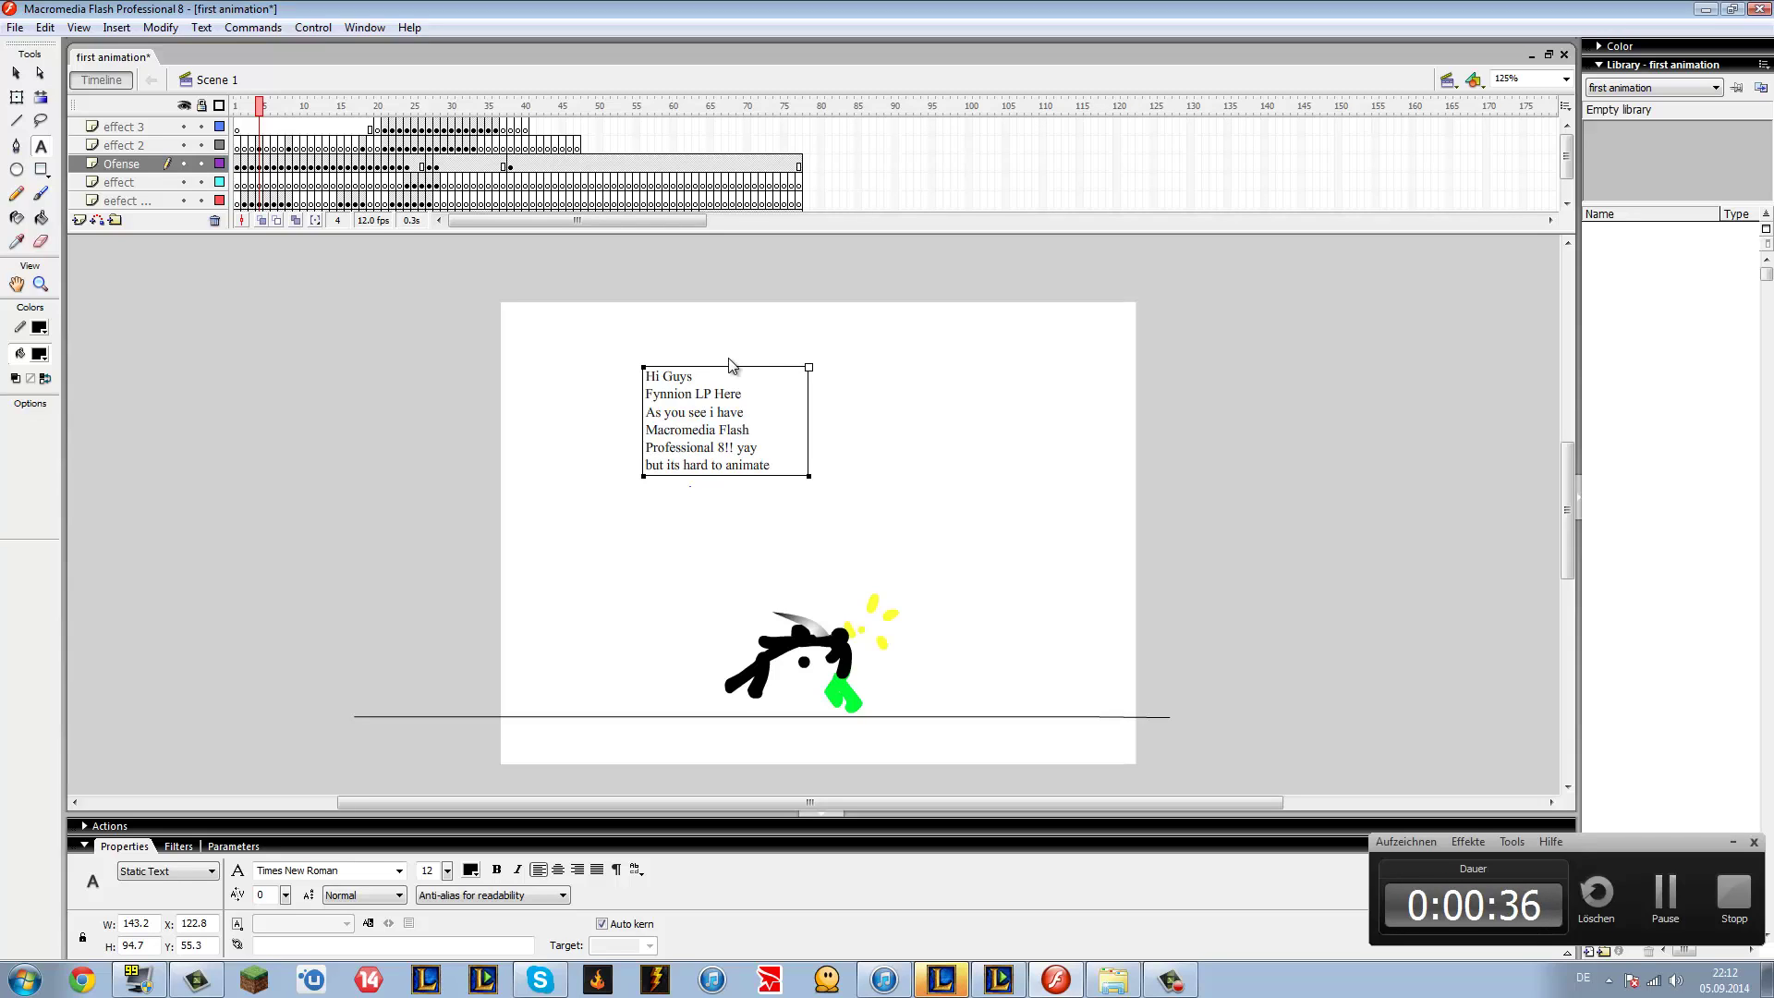
{"action": "type", "text": " with it"}
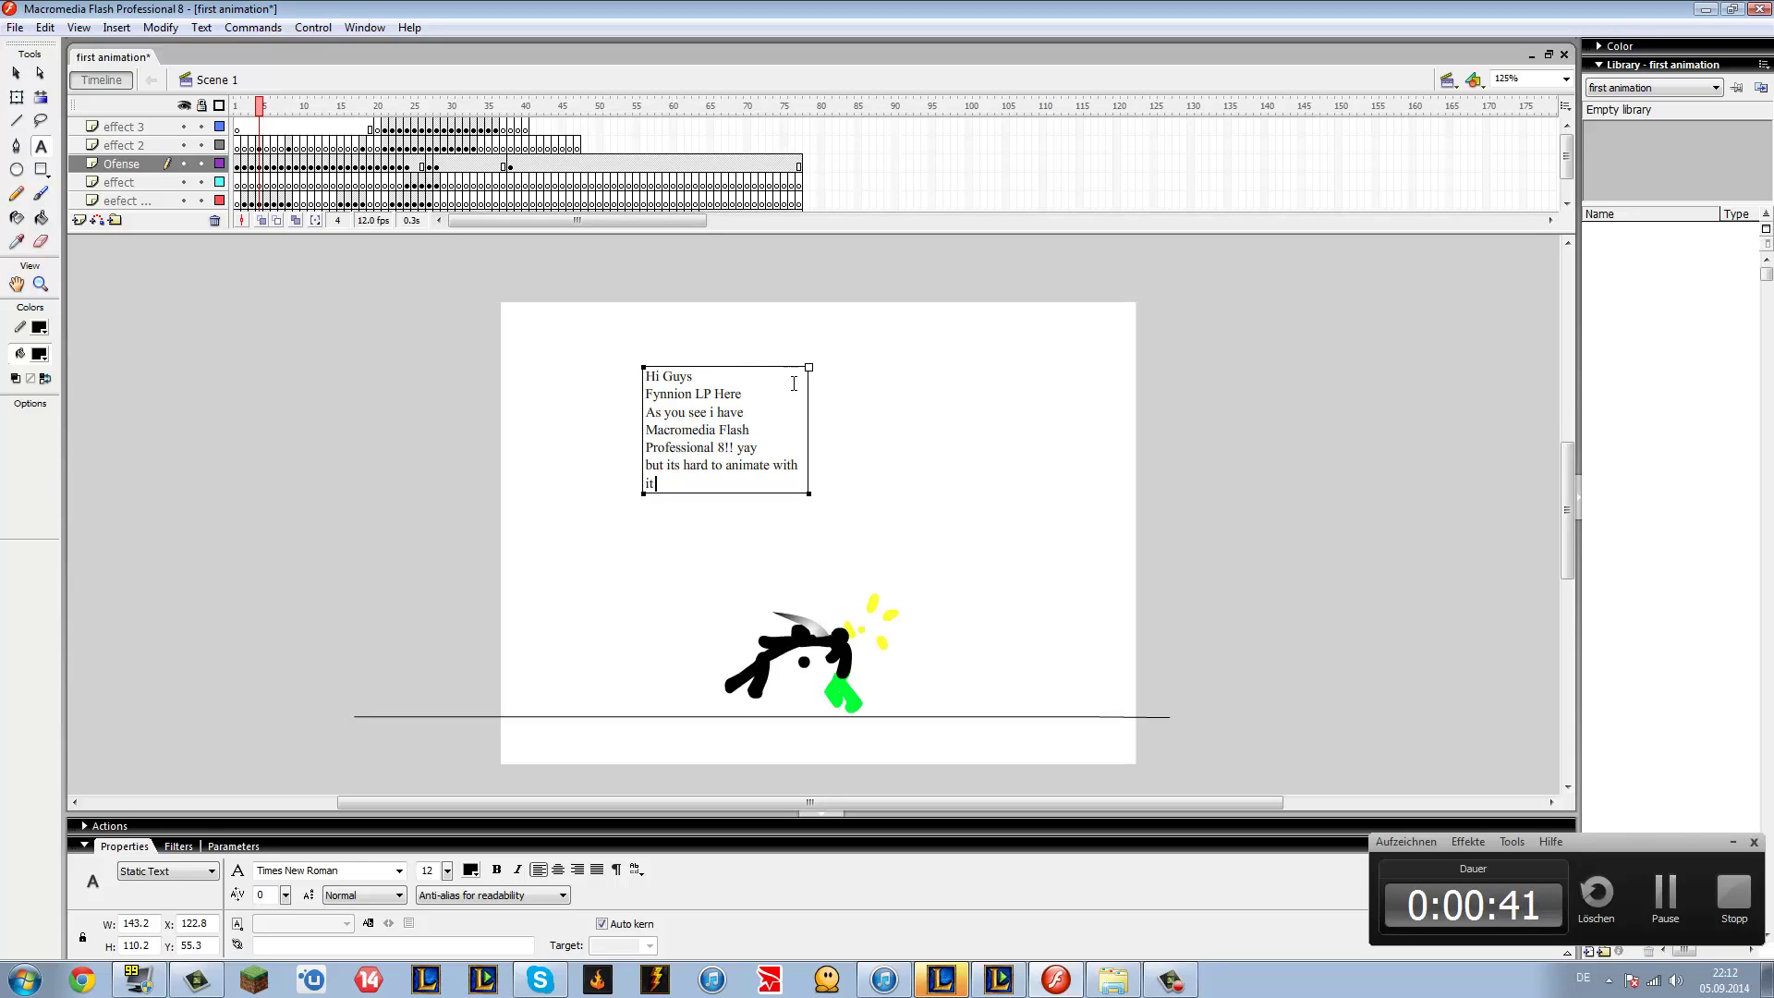
Replace the whole greeting in the text block with "this is my 1st flash animation (Crappy)".
{"action": "left_click_drag", "start_coordinate": [707, 479], "coordinate": [499, 333]}
{"action": "key", "text": "BackSpace"}
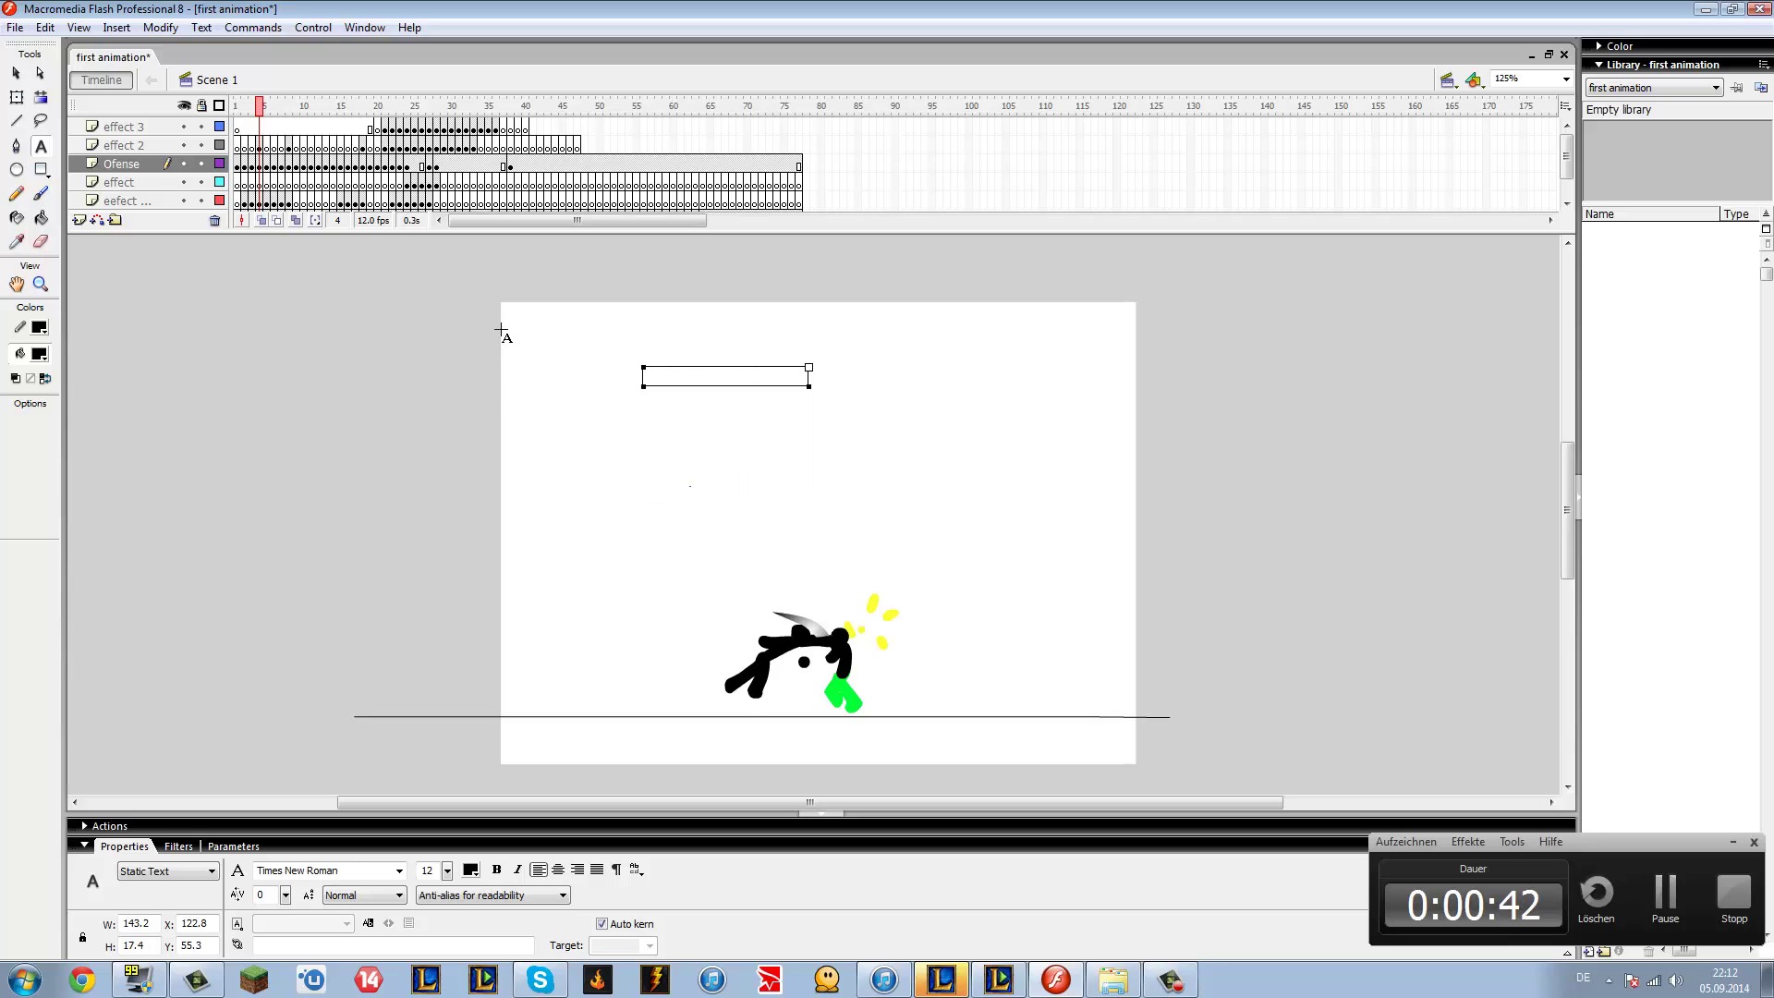
{"action": "type", "text": "this is my 1st flash animation"}
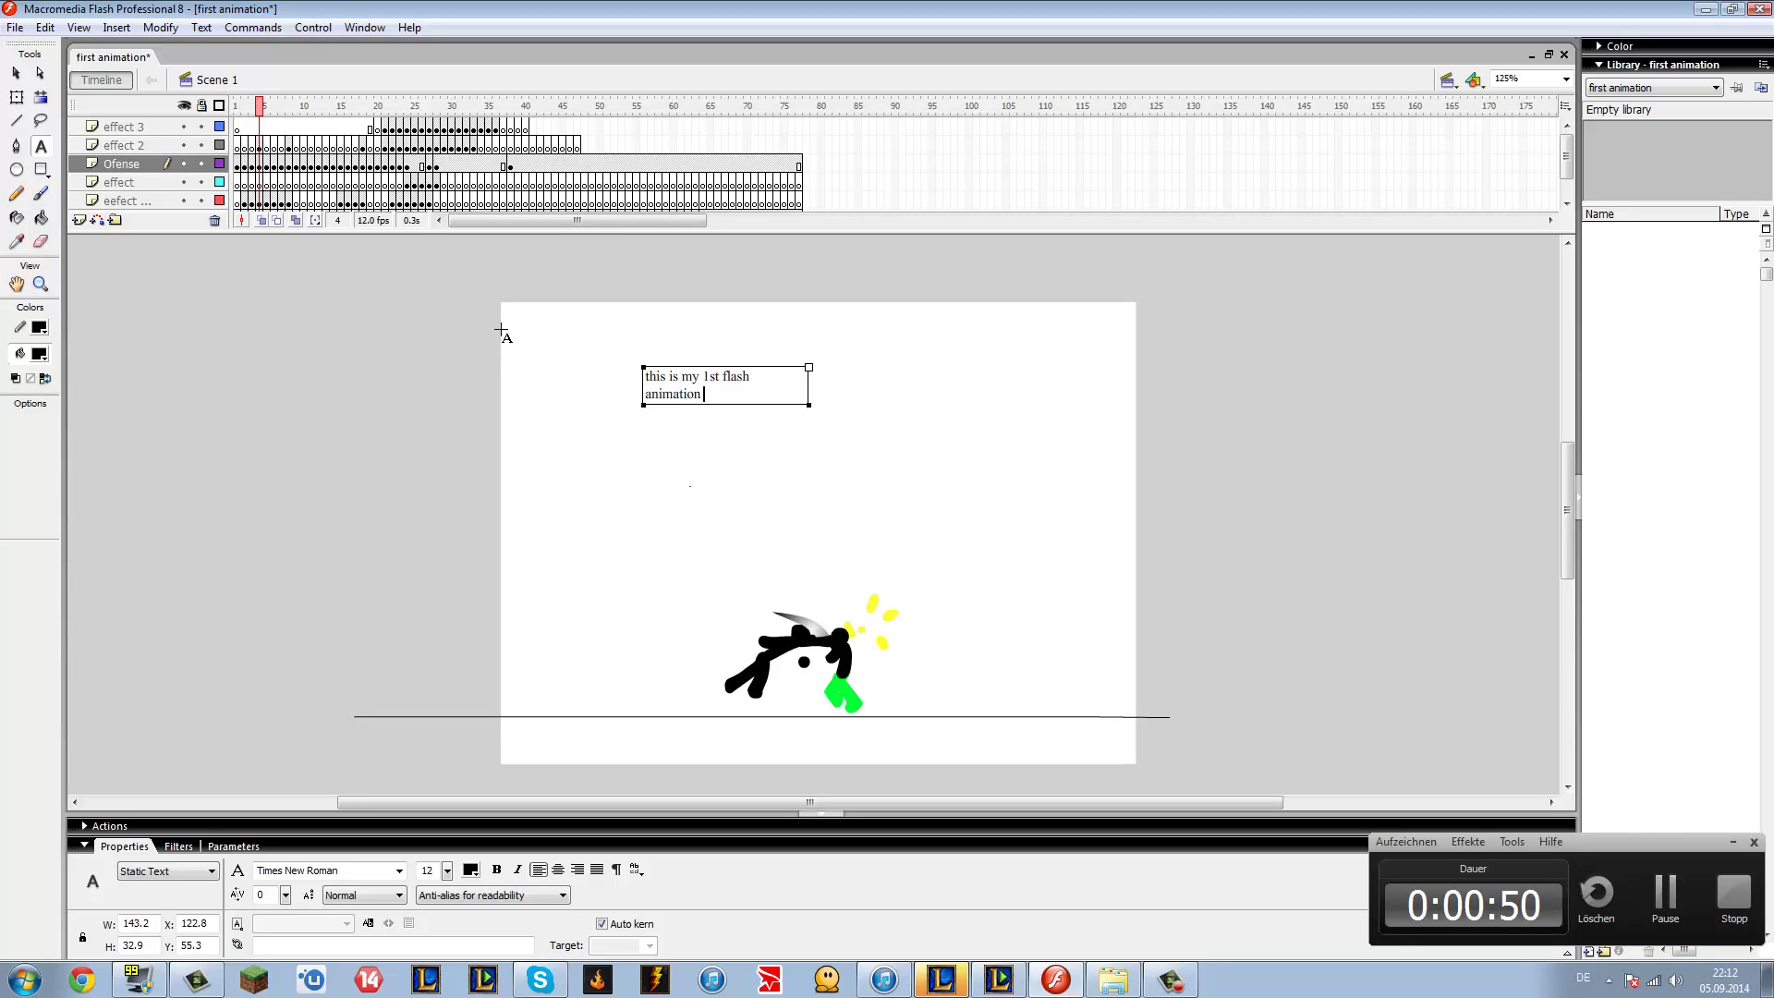
{"action": "type", "text": " 8"}
{"action": "type", "text": "Cra"}
{"action": "key", "text": "Left"}
{"action": "key", "text": "Left"}
{"action": "key", "text": "BackSpace"}
{"action": "type", "text": "("}
{"action": "key", "text": "End"}
{"action": "type", "text": ") an"}
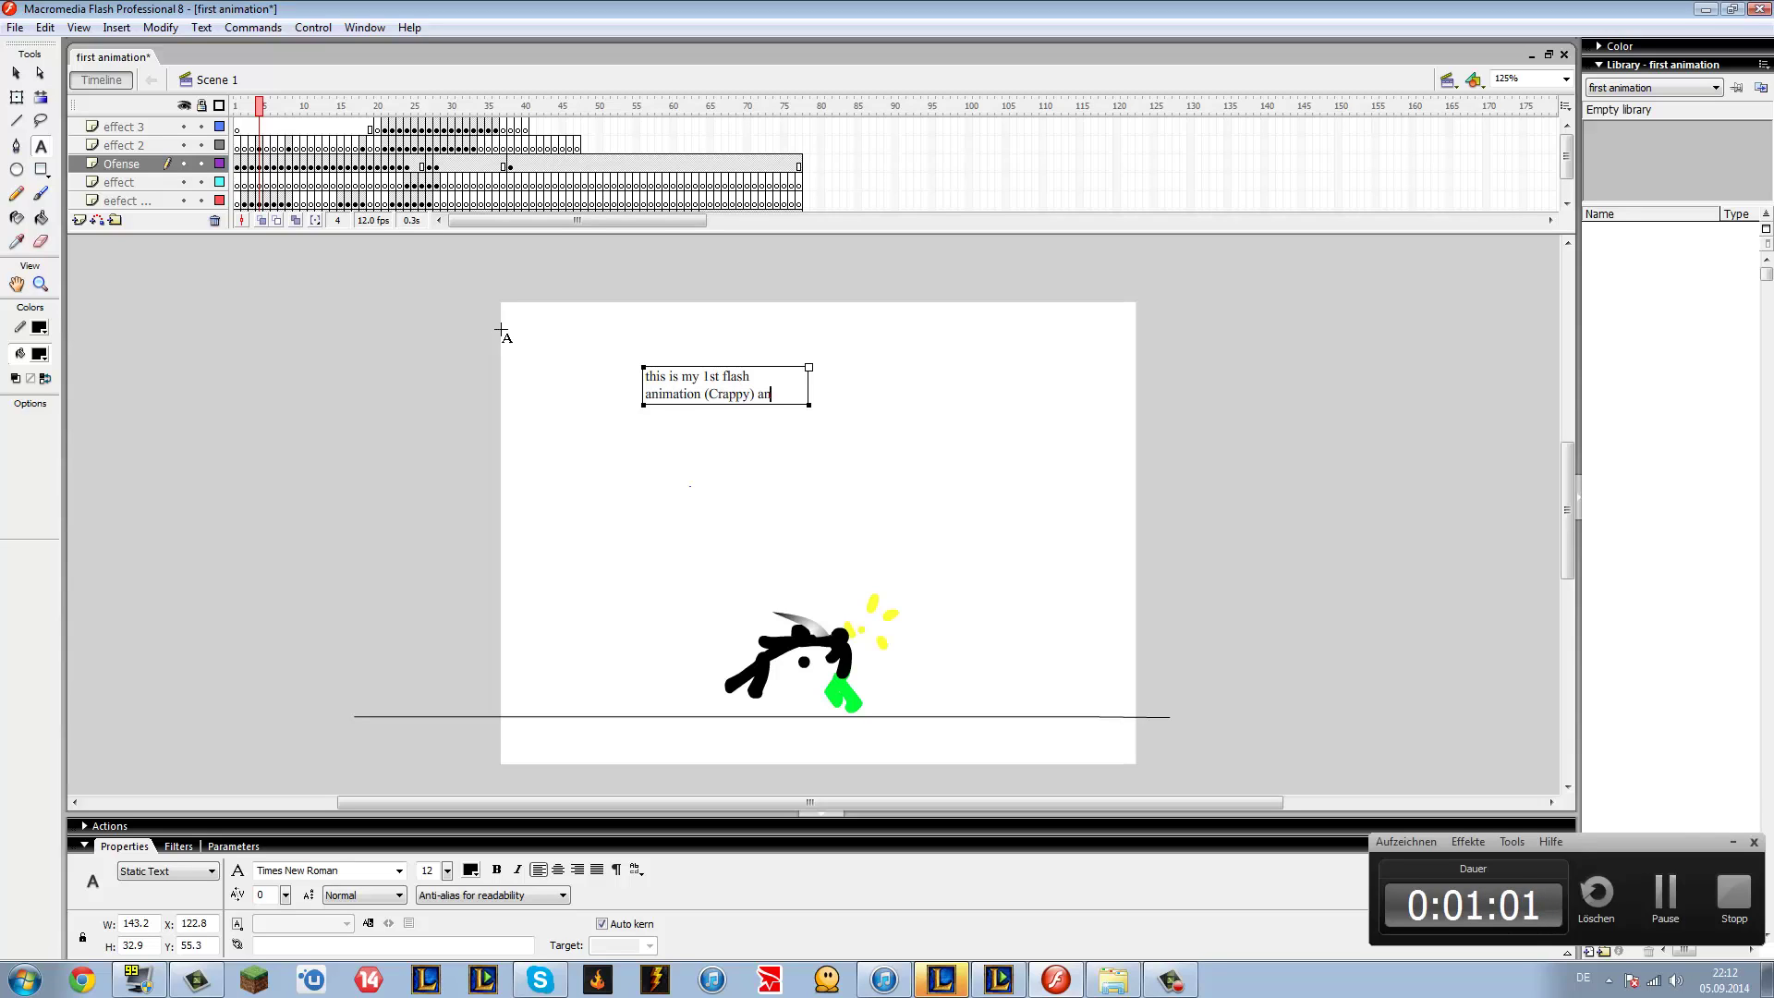
Continue the sentence with "and low skill might look bad bt ceep in mind thet its my 1st".
{"action": "type", "text": "d I"}
{"action": "type", "text": "ow"}
{"action": "type", "text": " skill"}
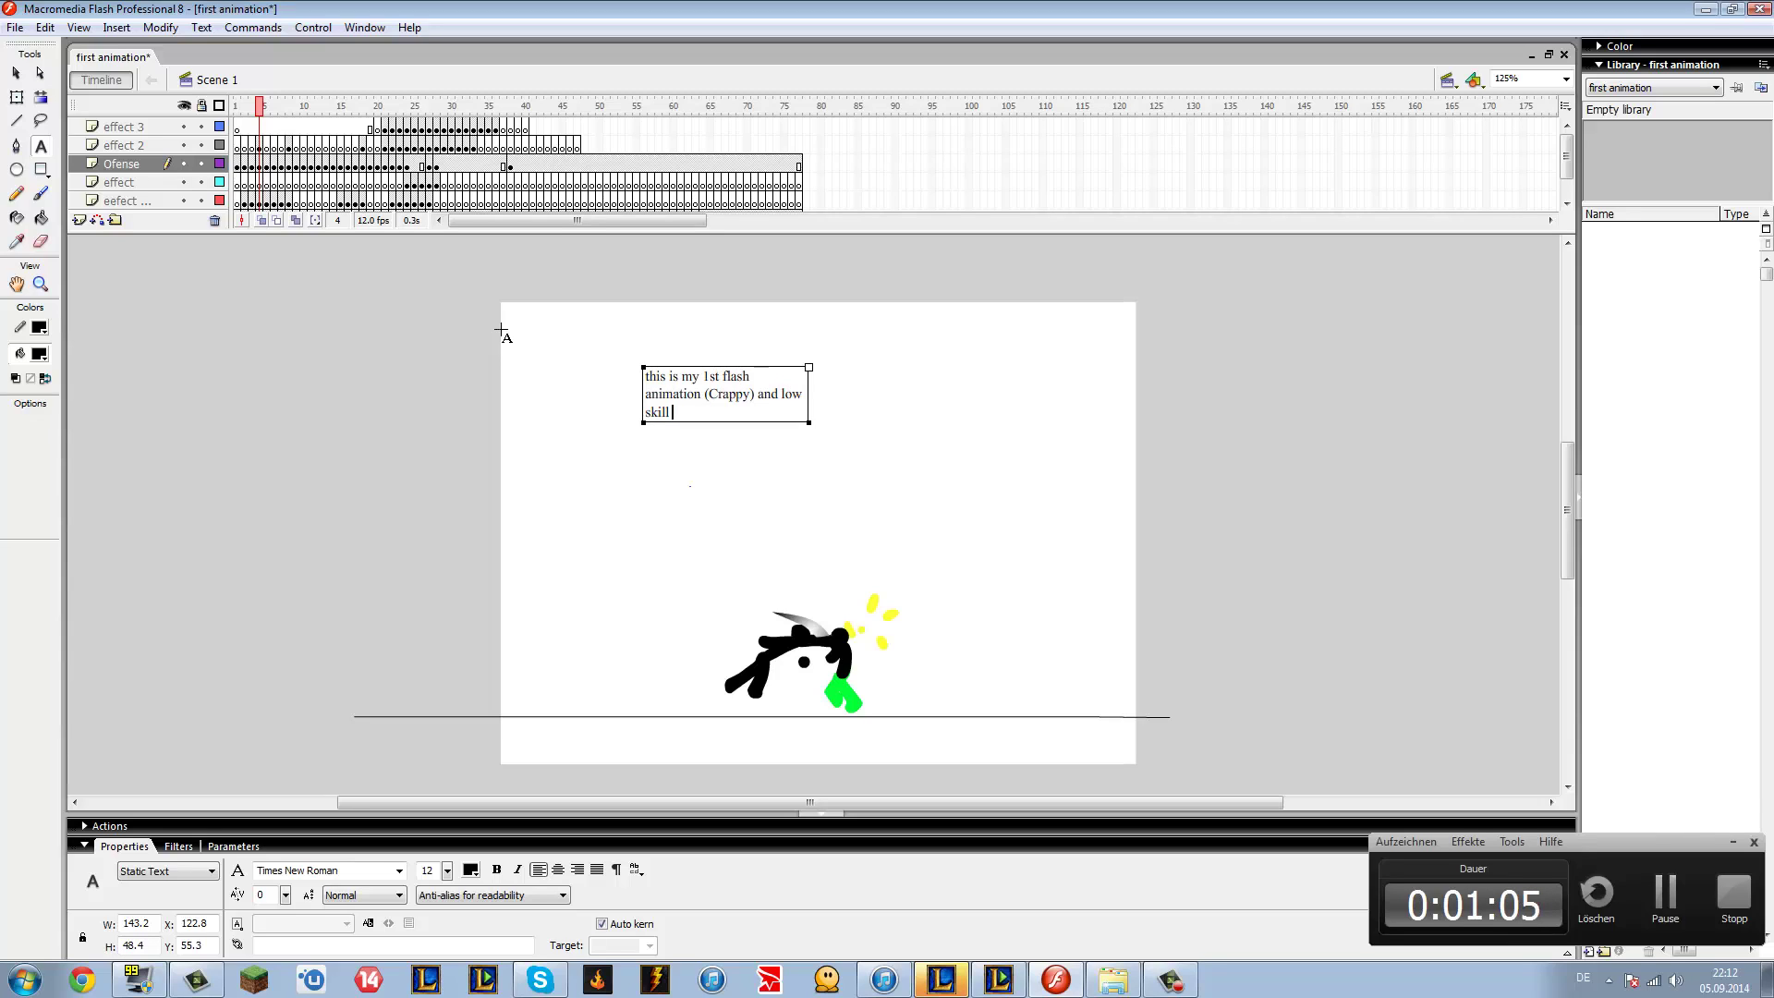
{"action": "type", "text": " might look bad bt c"}
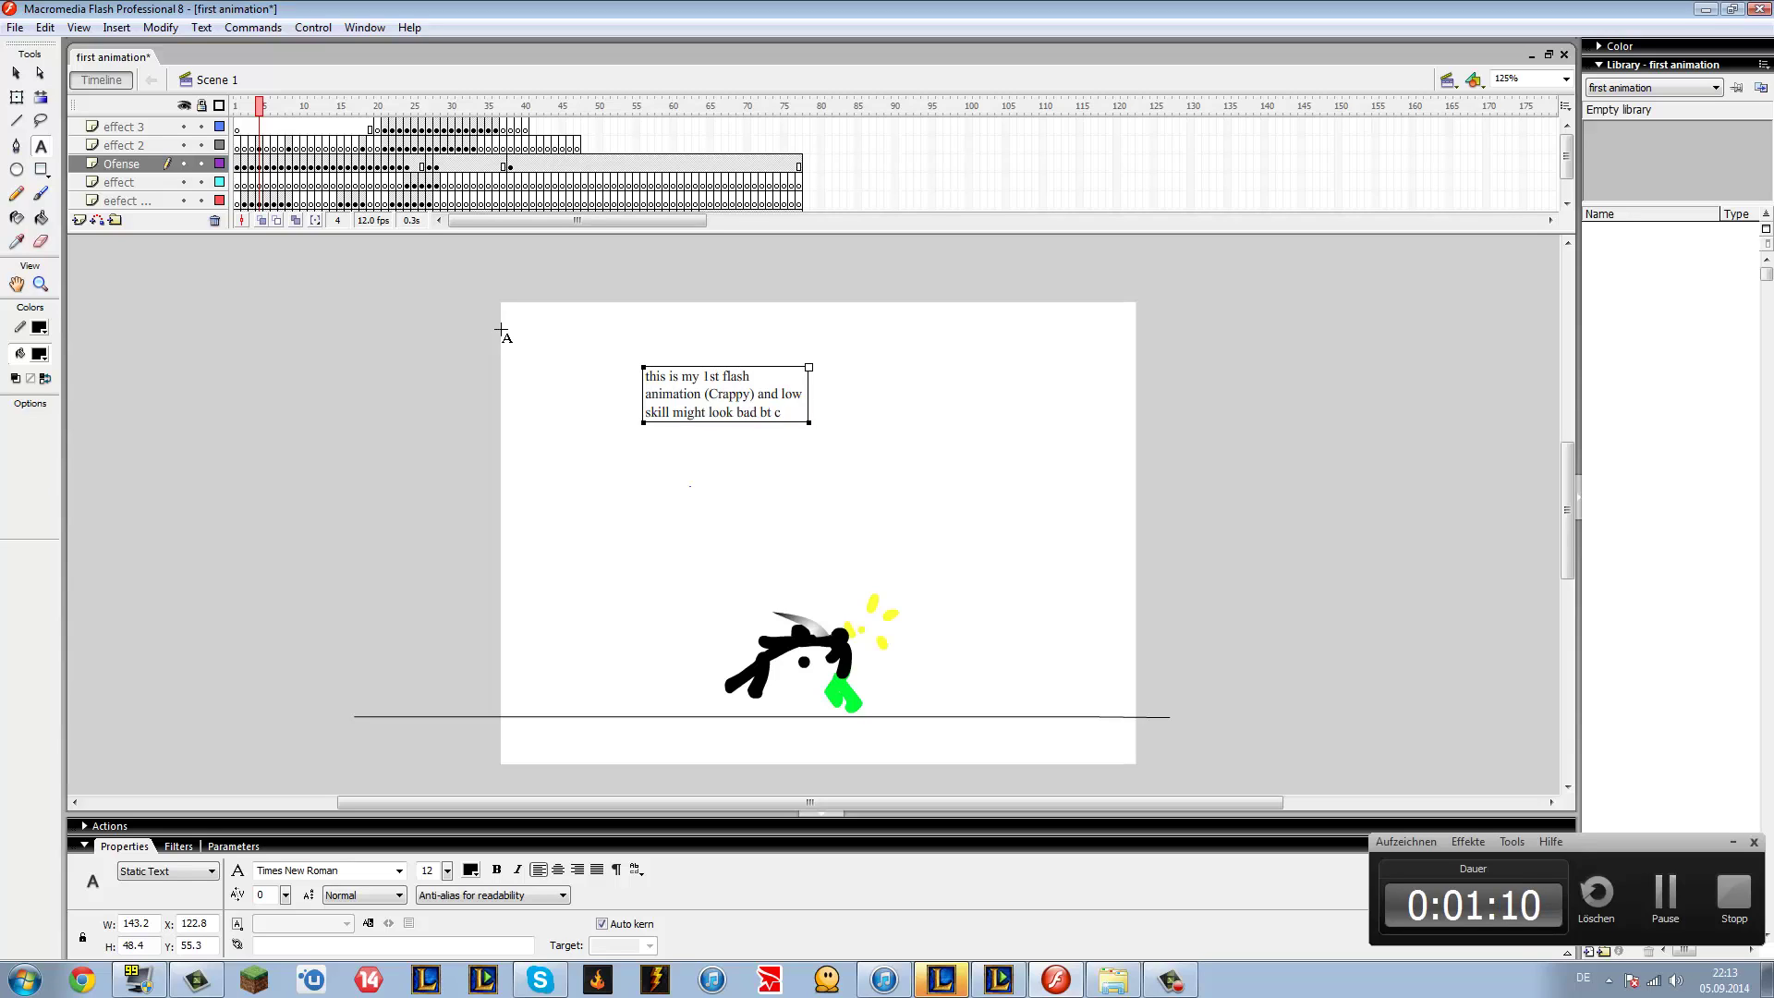
{"action": "type", "text": "eep in min"}
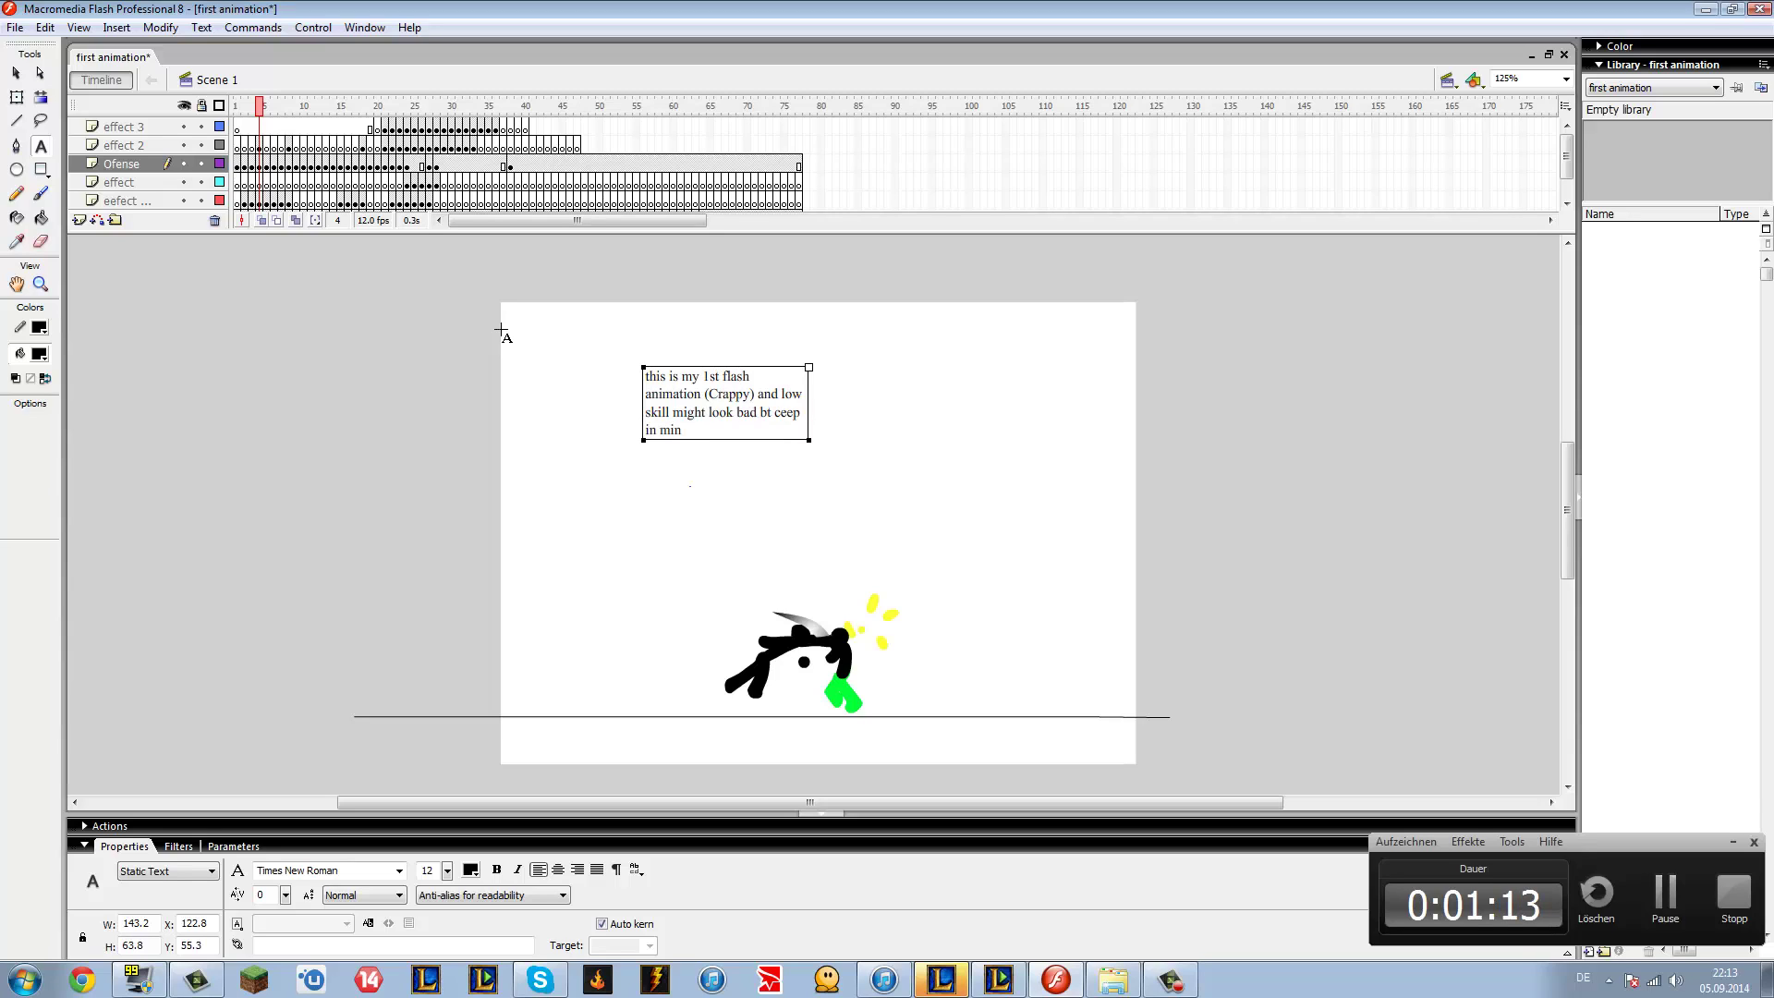
{"action": "type", "text": "d thet its my 1st"}
Replace all the text in the block with "Enjoy".
{"action": "key", "text": "shift+Home"}
{"action": "key", "text": "ctrl+a"}
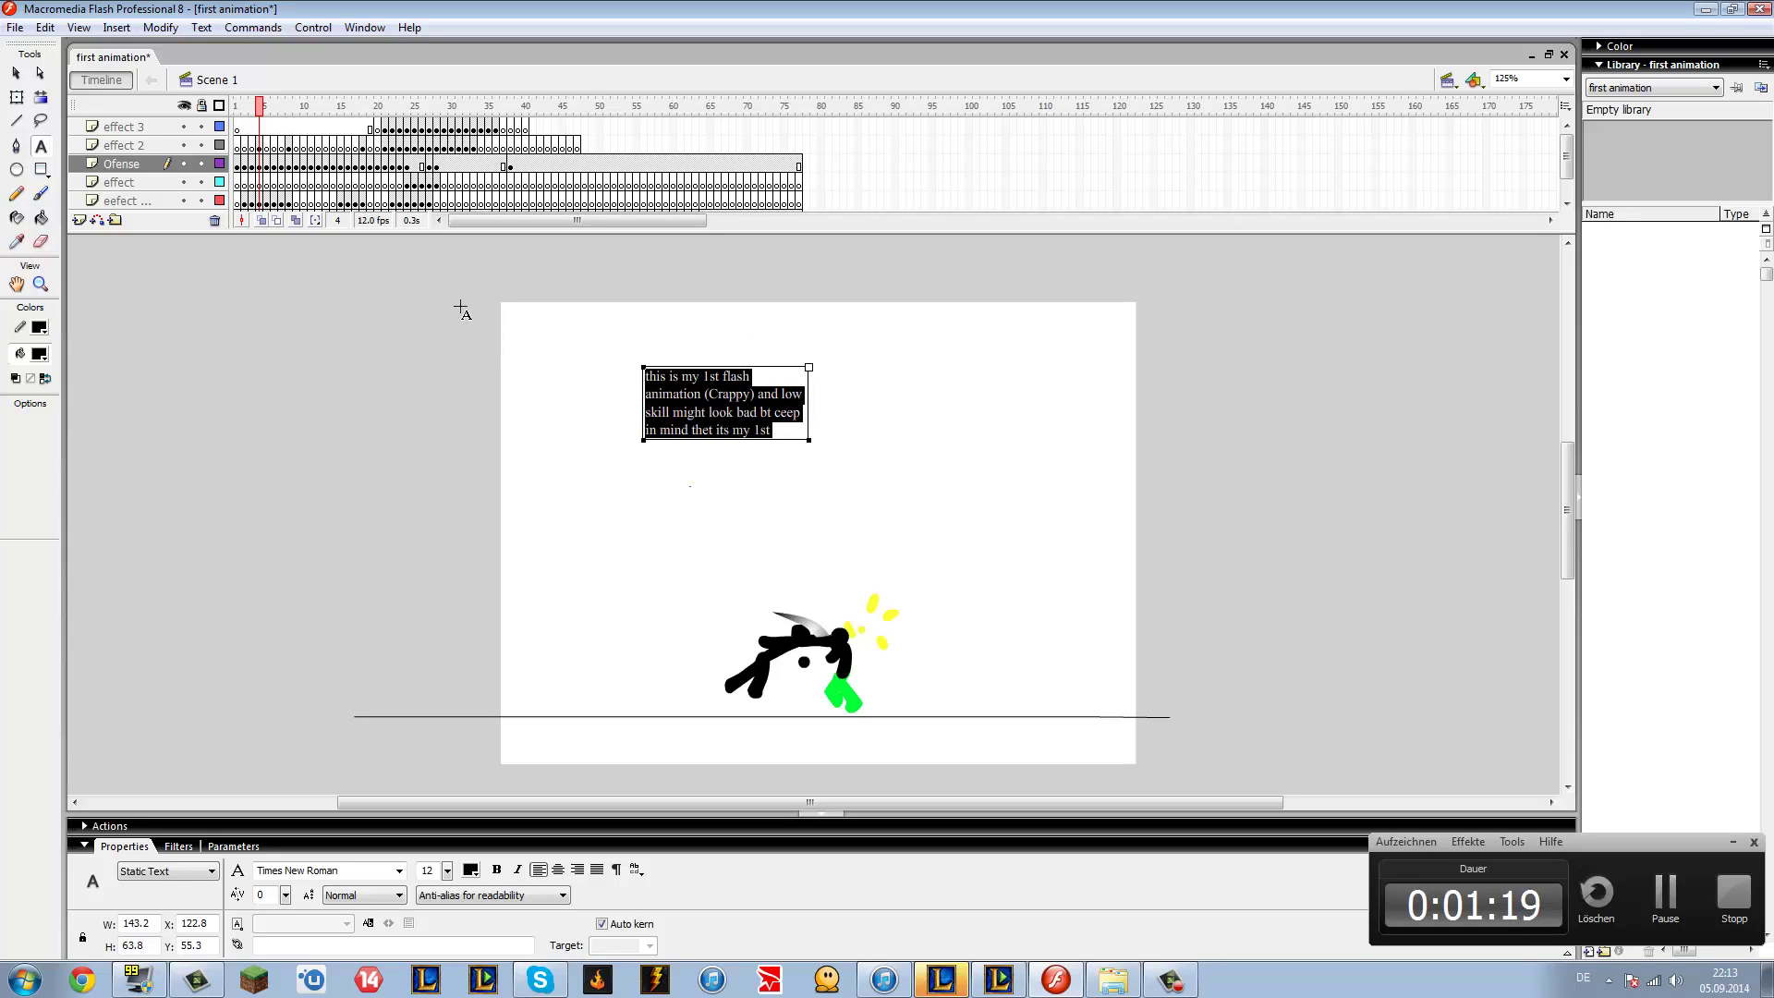
{"action": "key", "text": "BackSpace"}
{"action": "type", "text": "Enjoy"}
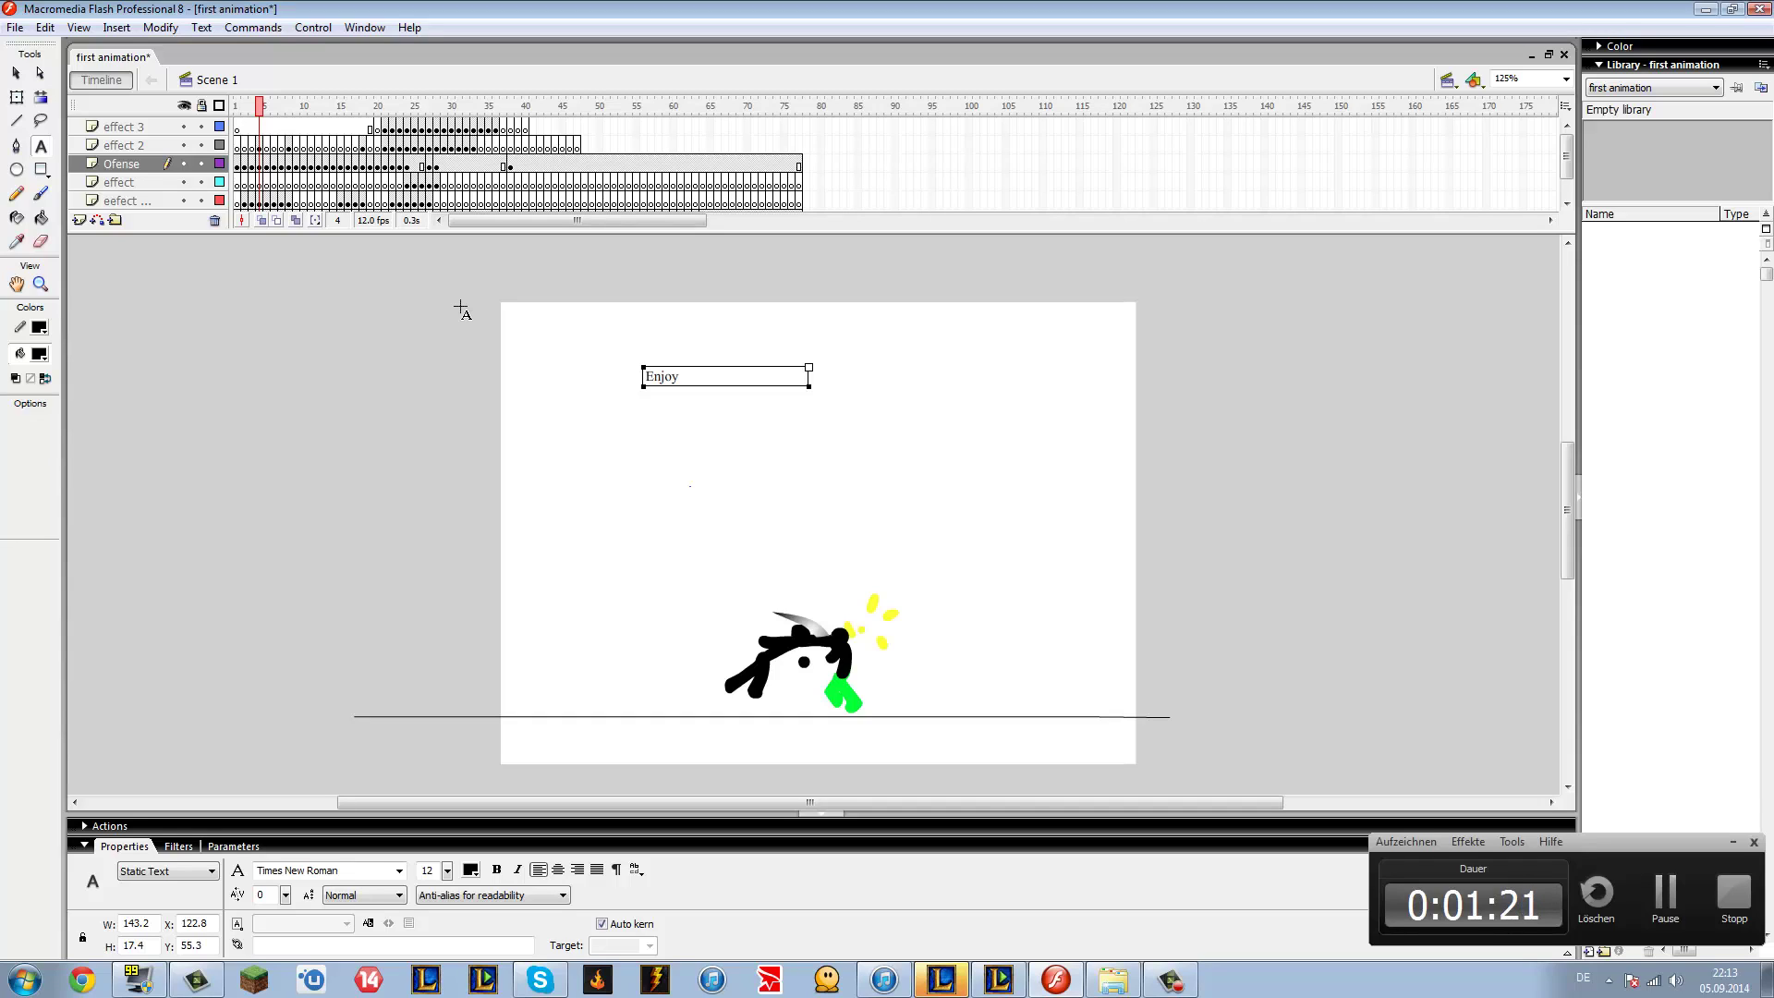
Delete the word "Enjoy" from the text block so that it is empty.
{"action": "key", "text": "BackSpace"}
{"action": "key", "text": "BackSpace"}
{"action": "key", "text": "BackSpace"}
{"action": "key", "text": "BackSpace"}
{"action": "key", "text": "BackSpace"}
{"action": "key", "text": "BackSpace"}
{"action": "key", "text": "BackSpace"}
Return to frame 1, watch the animation in a Flash publish preview and close the preview.
{"action": "left_click_drag", "start_coordinate": [262, 108], "coordinate": [237, 108]}
{"action": "left_click", "coordinate": [15, 26]}
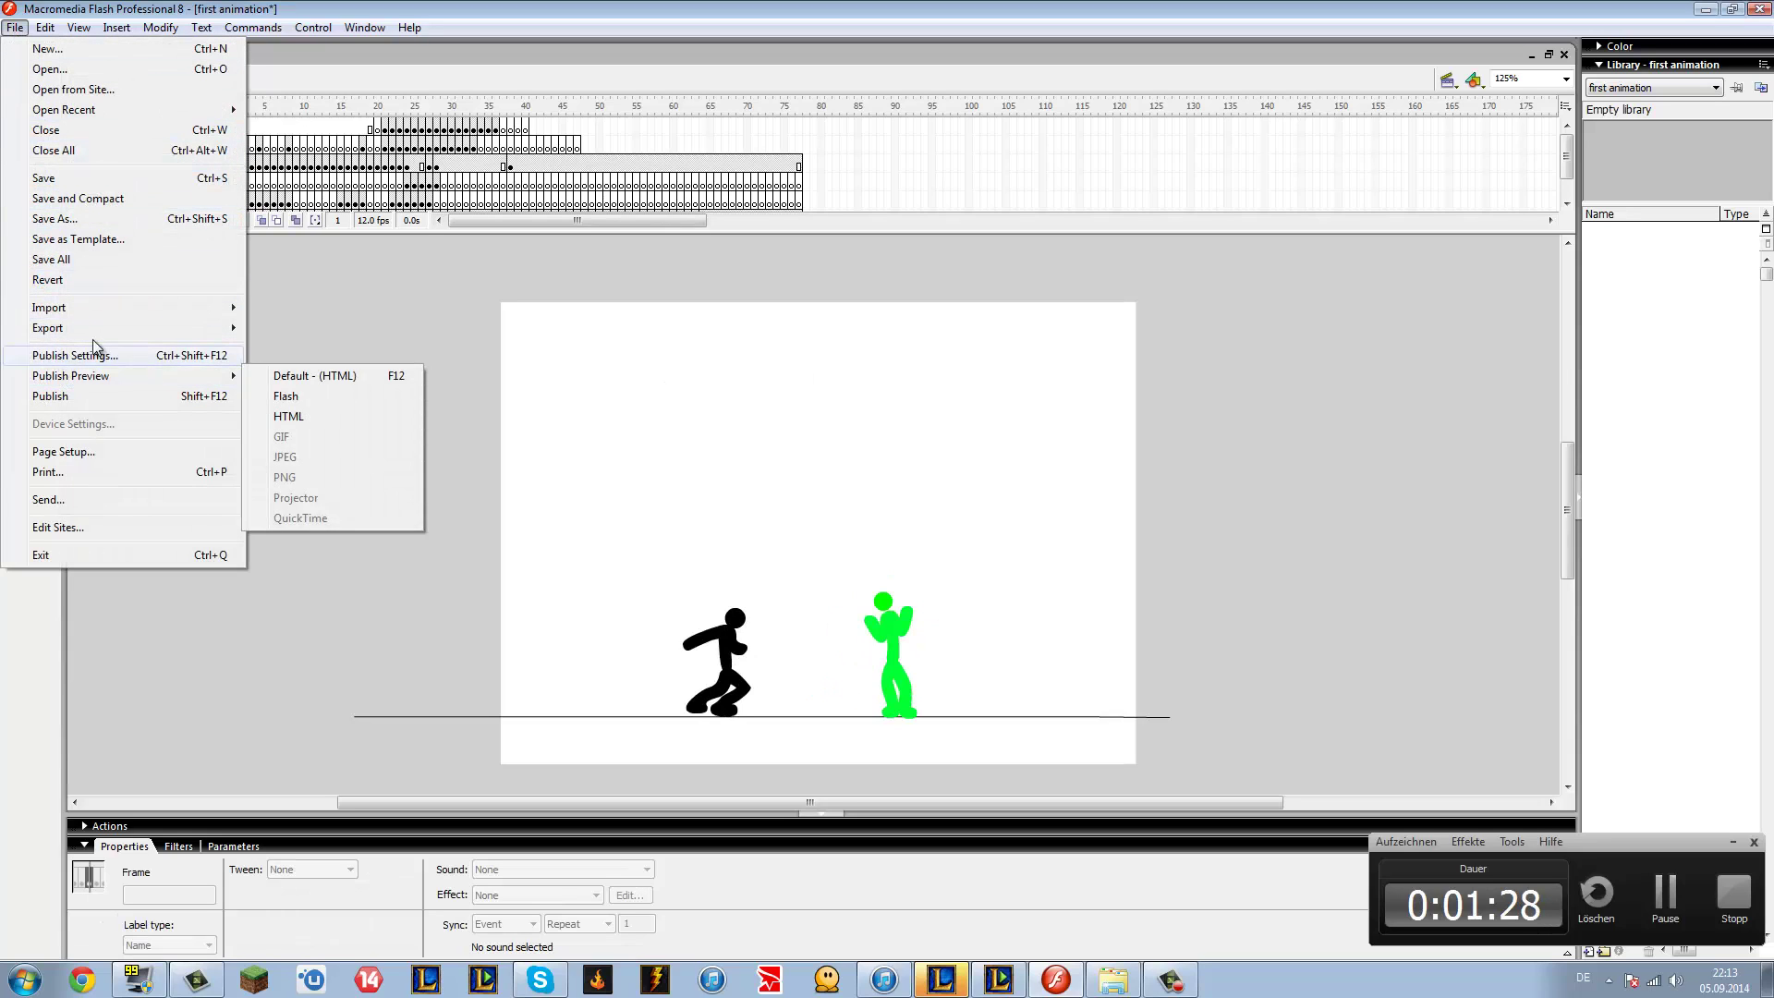
{"action": "mouse_move", "coordinate": [109, 375]}
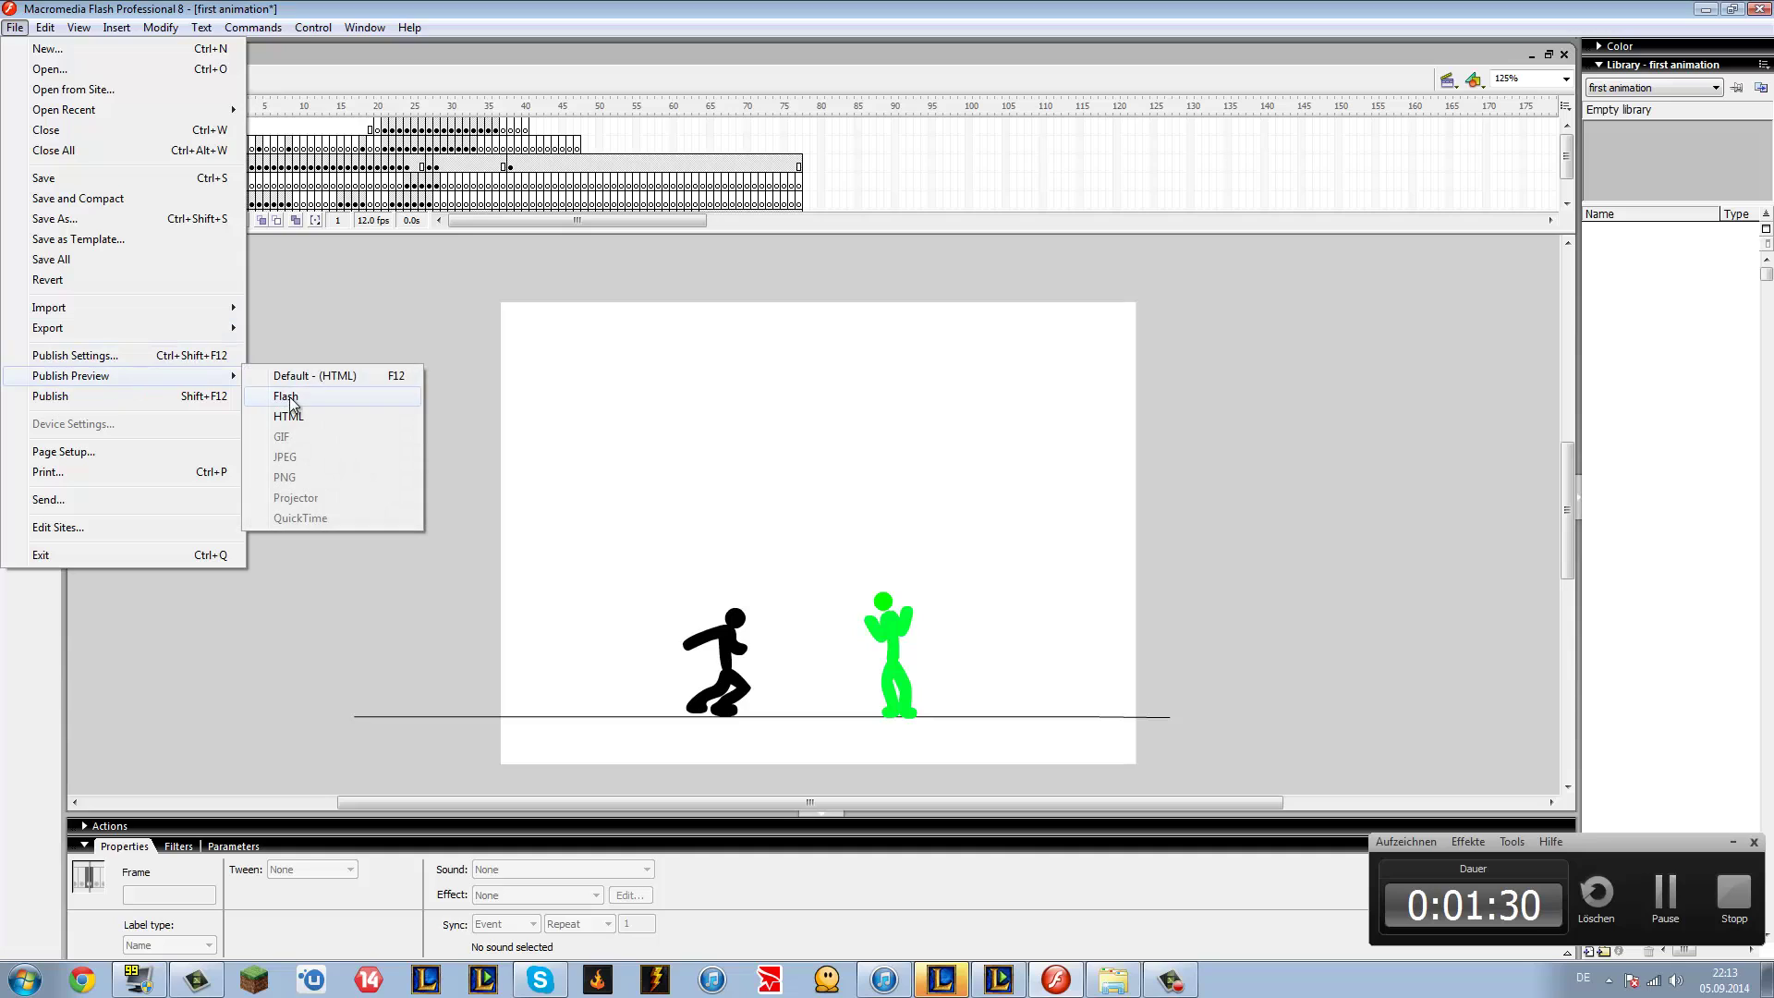
{"action": "left_click", "coordinate": [294, 398]}
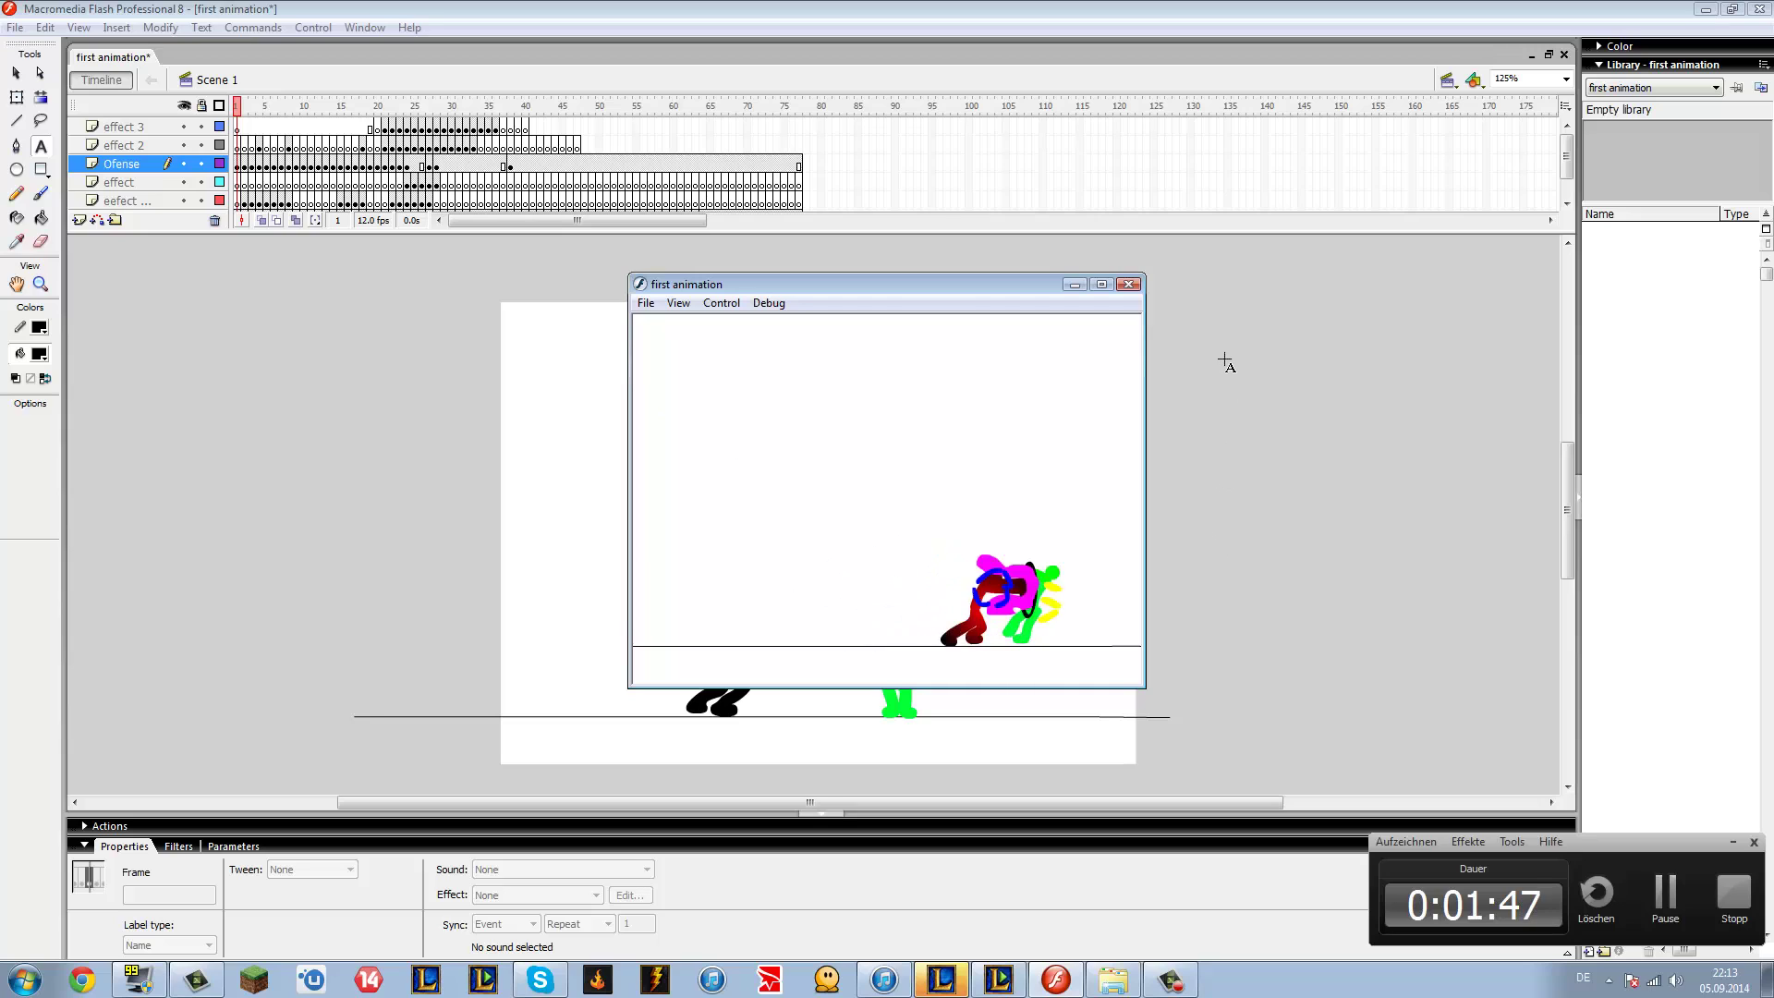
{"action": "left_click", "coordinate": [1129, 285]}
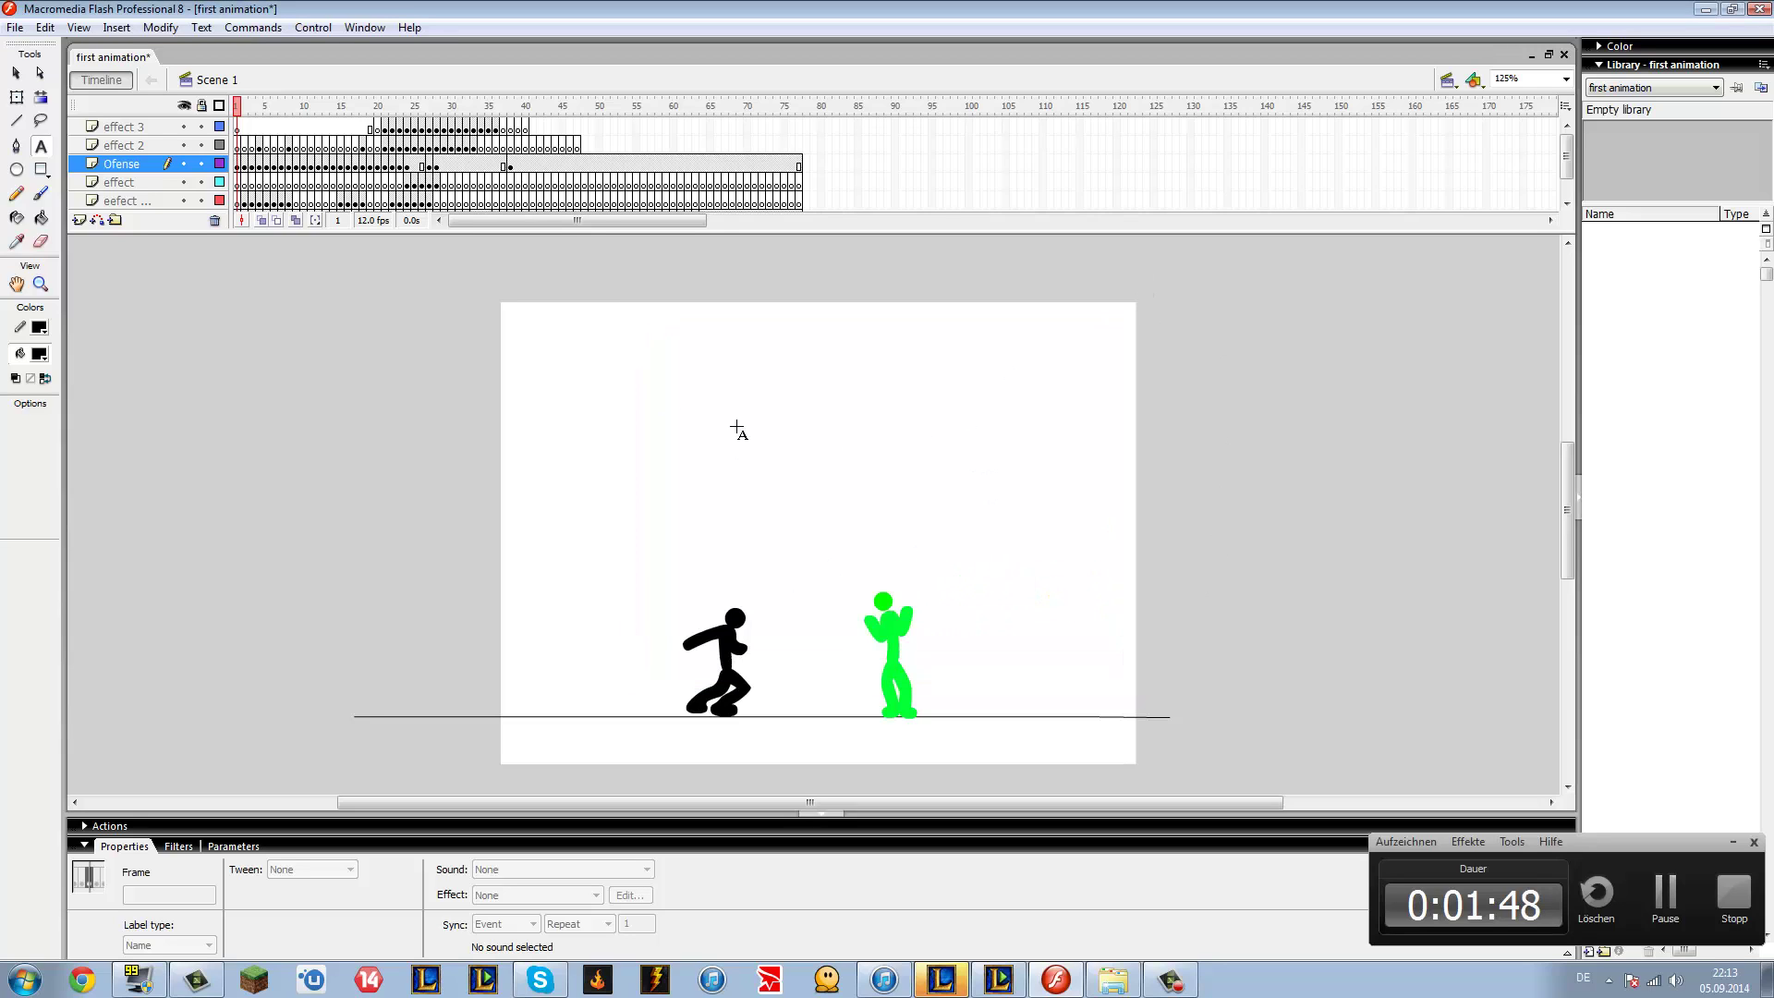
Add a static text block about 220 wide above the figures in frame 1, reading "Thets it for this animation".
{"action": "left_click_drag", "start_coordinate": [647, 371], "coordinate": [894, 483]}
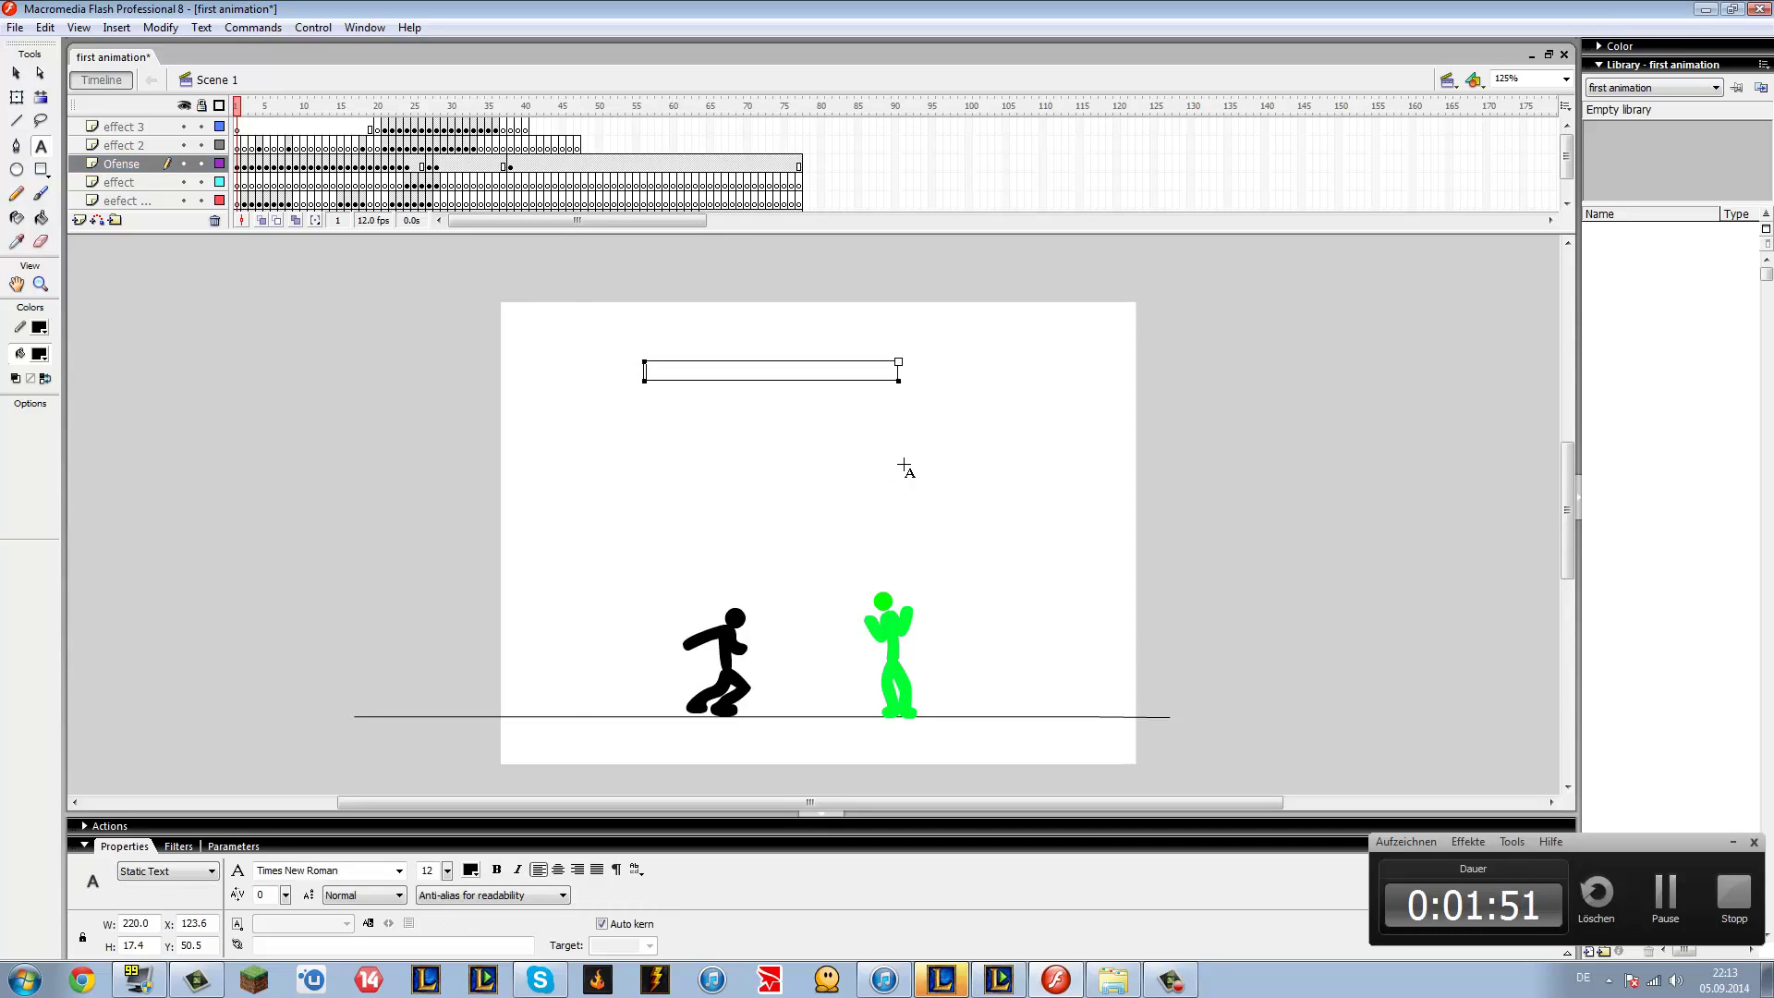
{"action": "type", "text": "Thets it"}
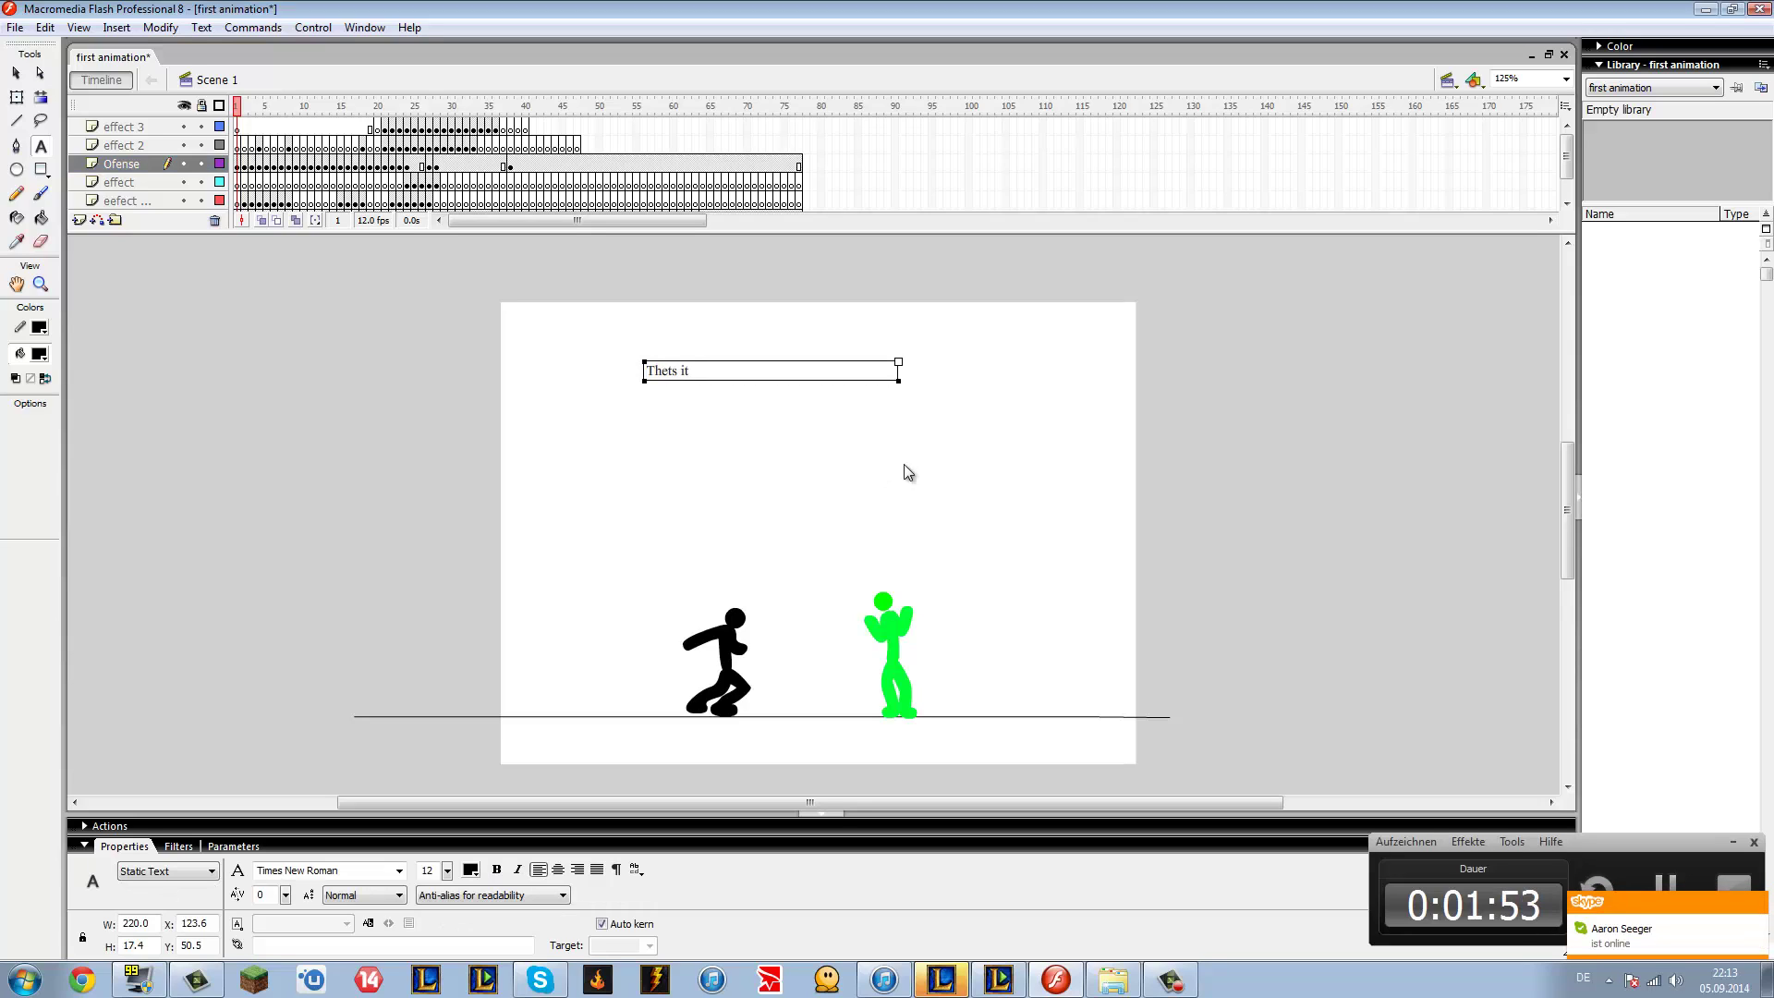
{"action": "type", "text": " for this animation"}
{"action": "key", "text": "Return"}
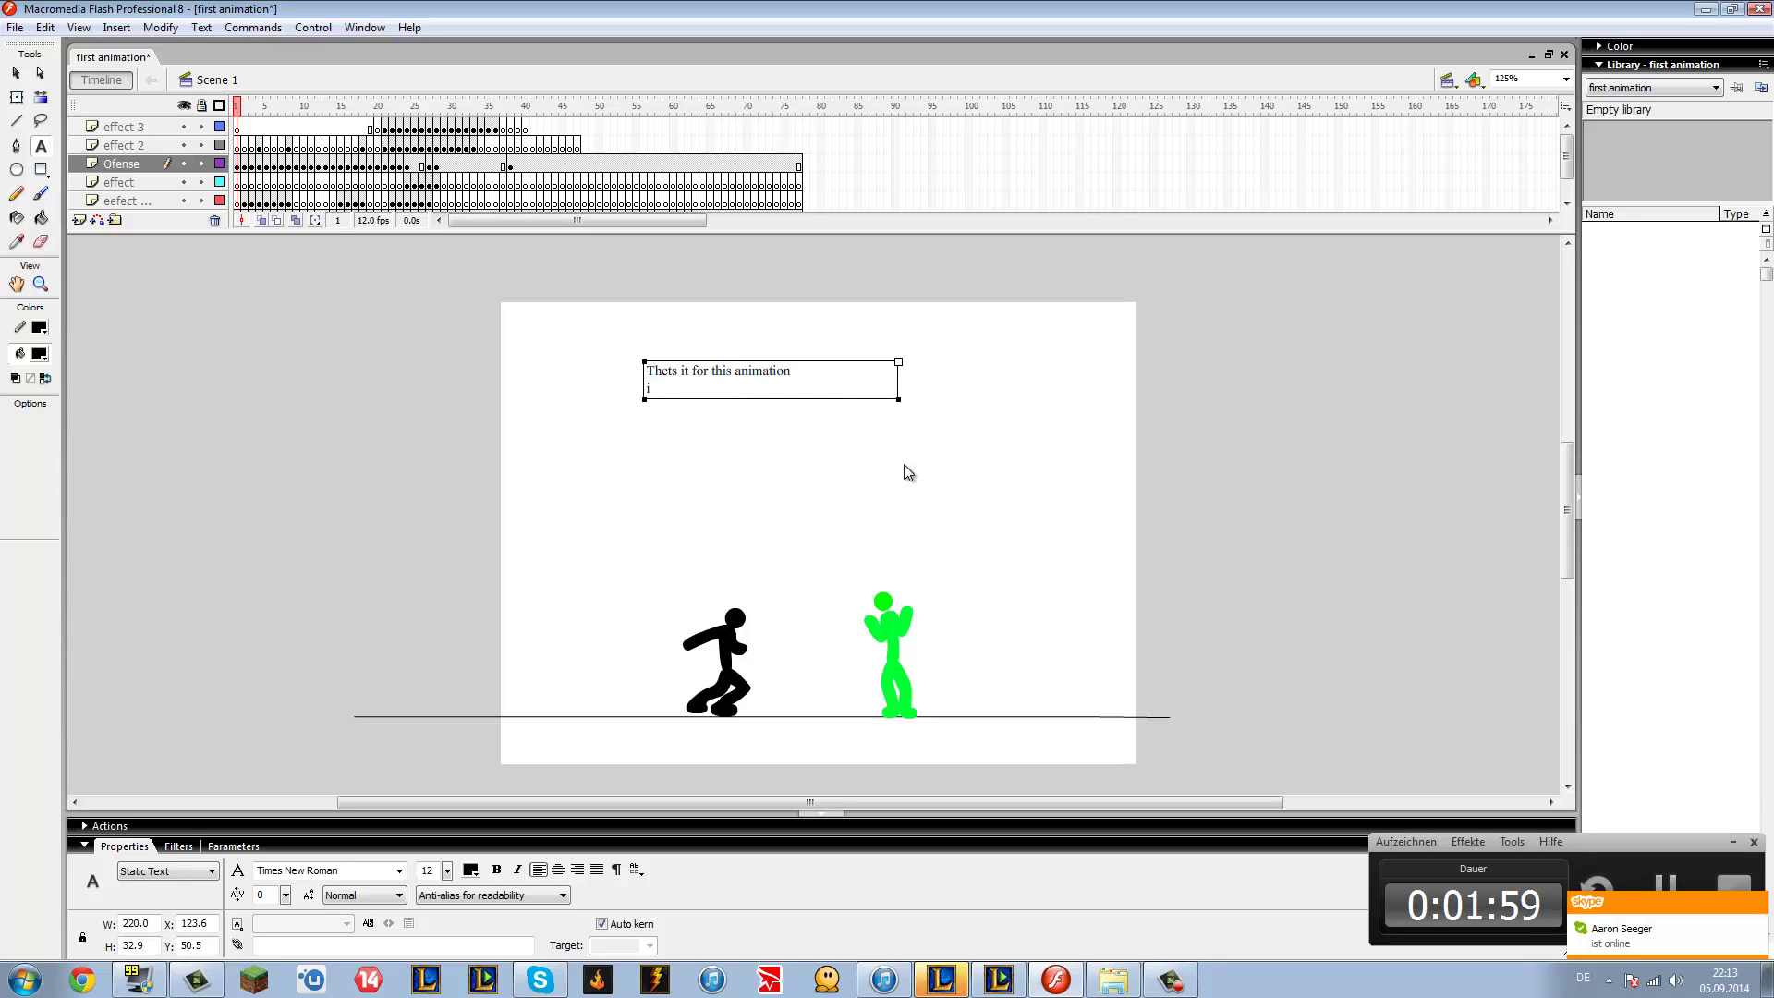
Add the line "it will take time untill i learn how to draw the sticks better and stuff but so far its ok!".
{"action": "type", "text": "it will take time un"}
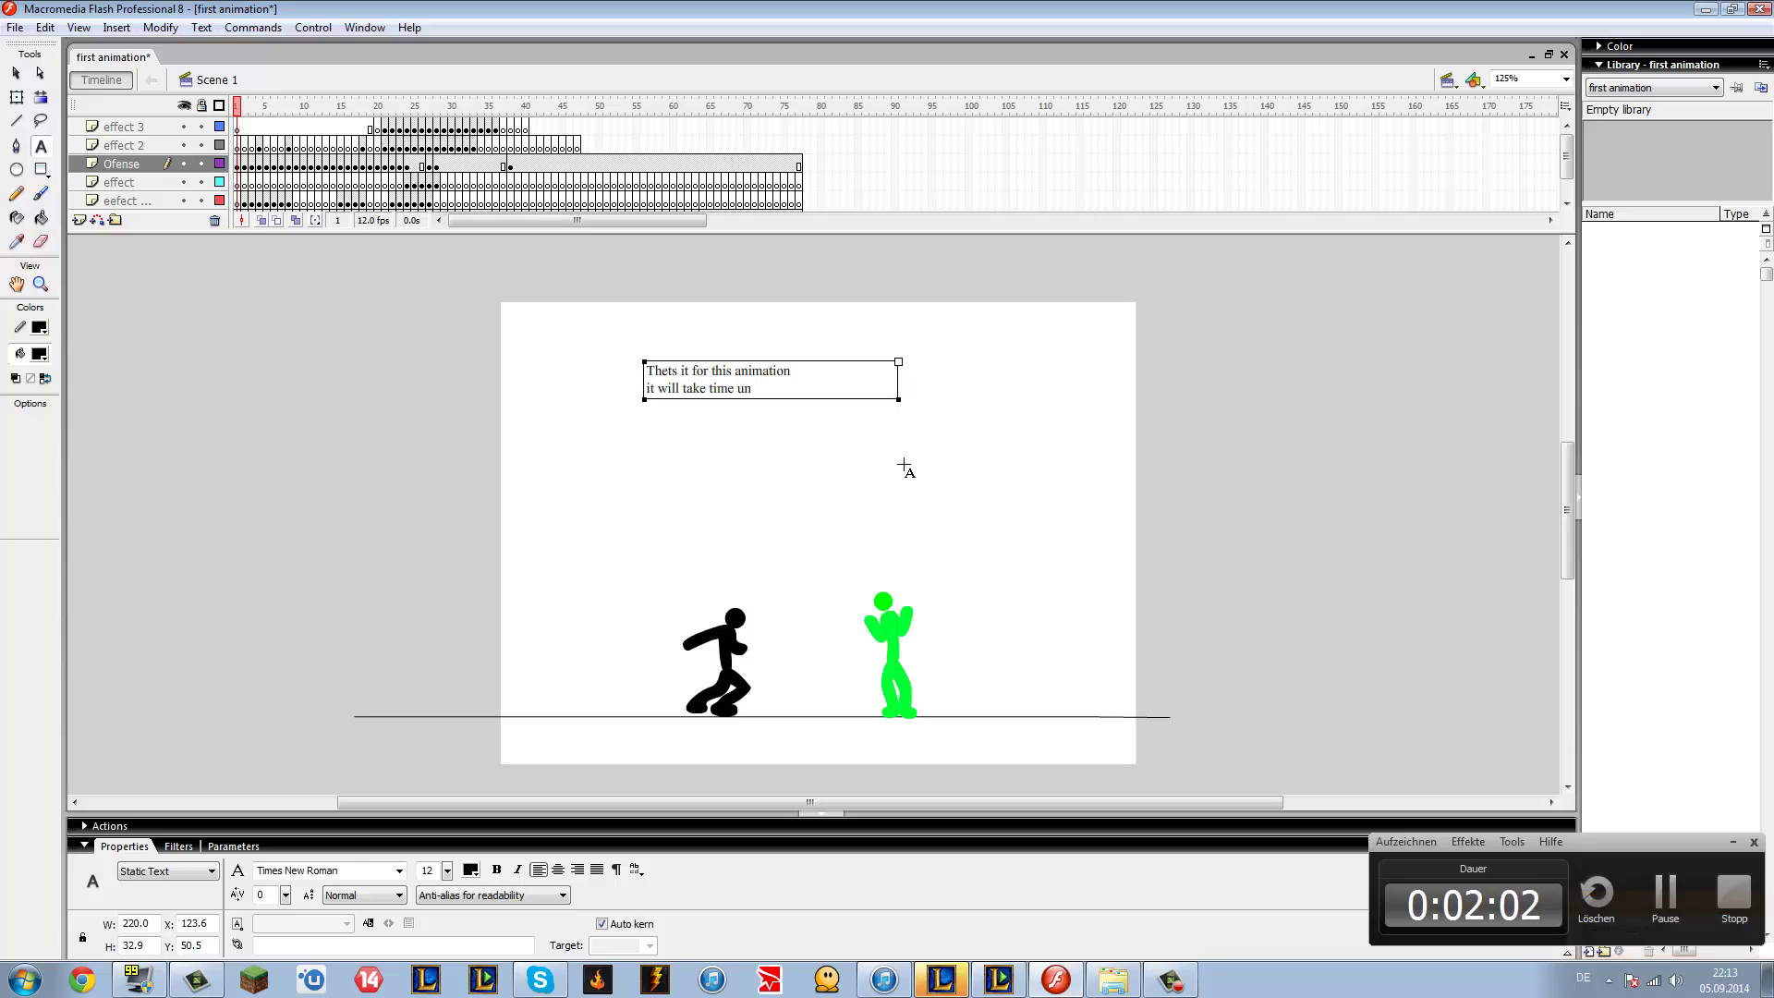
{"action": "type", "text": "till i lea"}
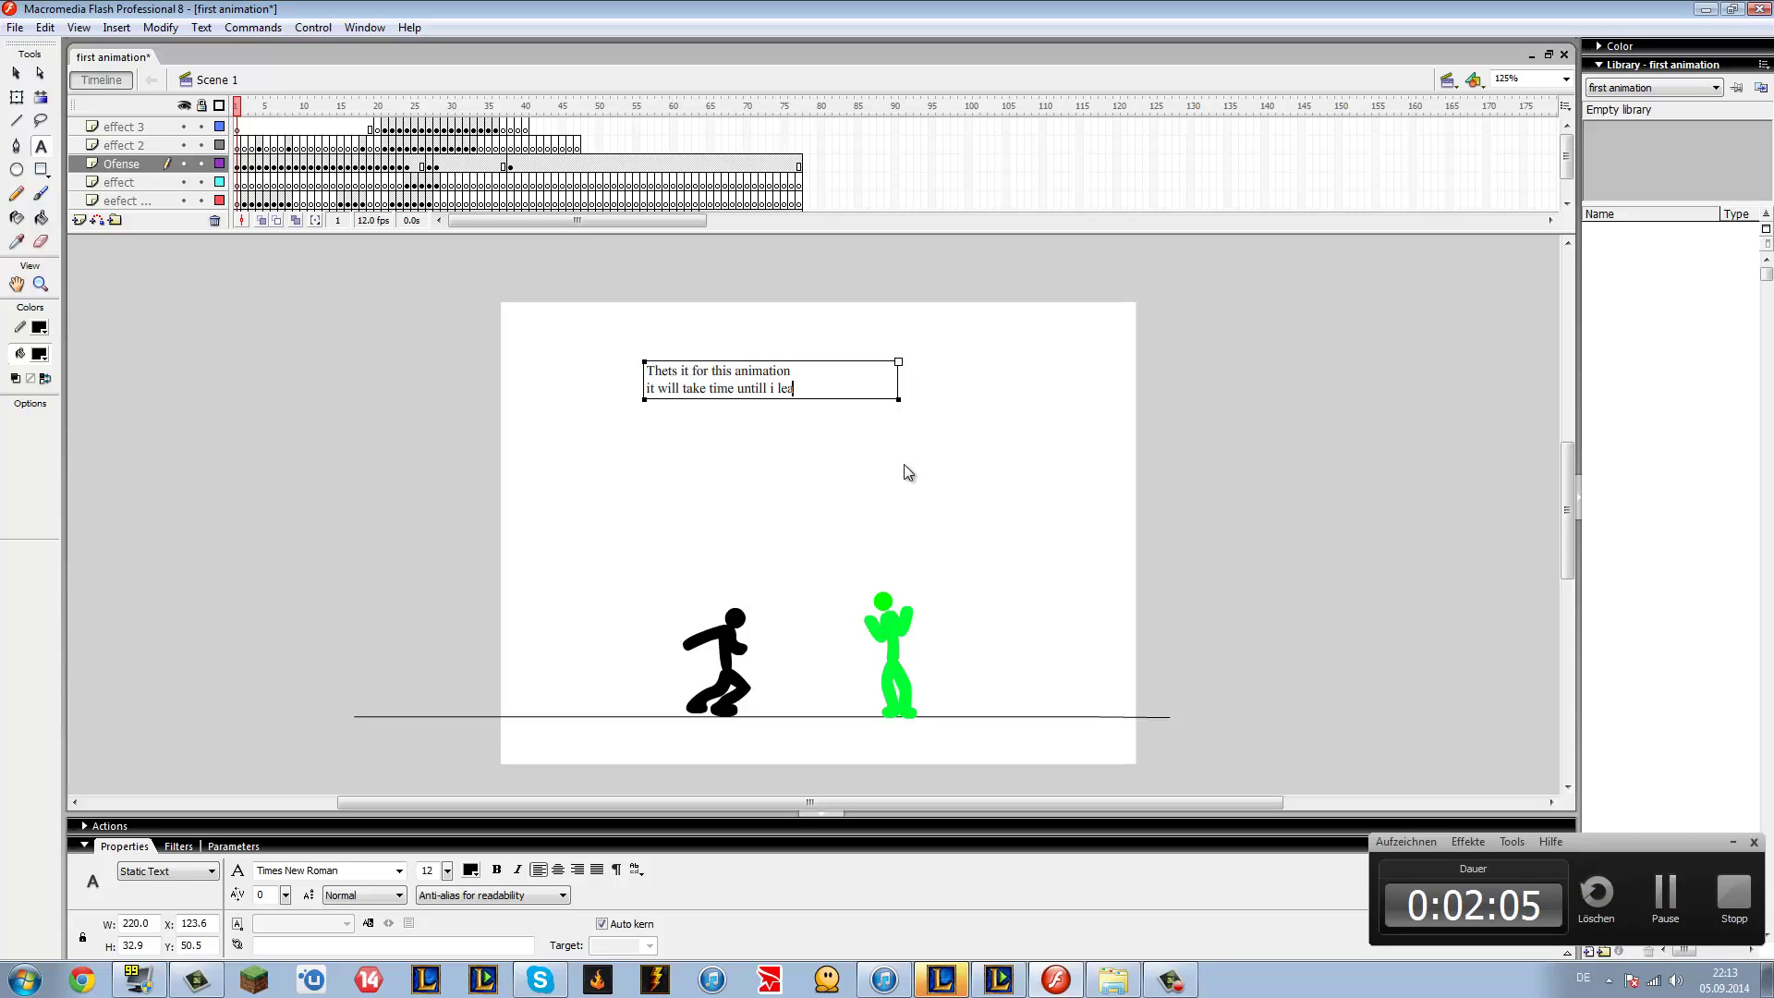
{"action": "type", "text": "rn how to draw the sticks"}
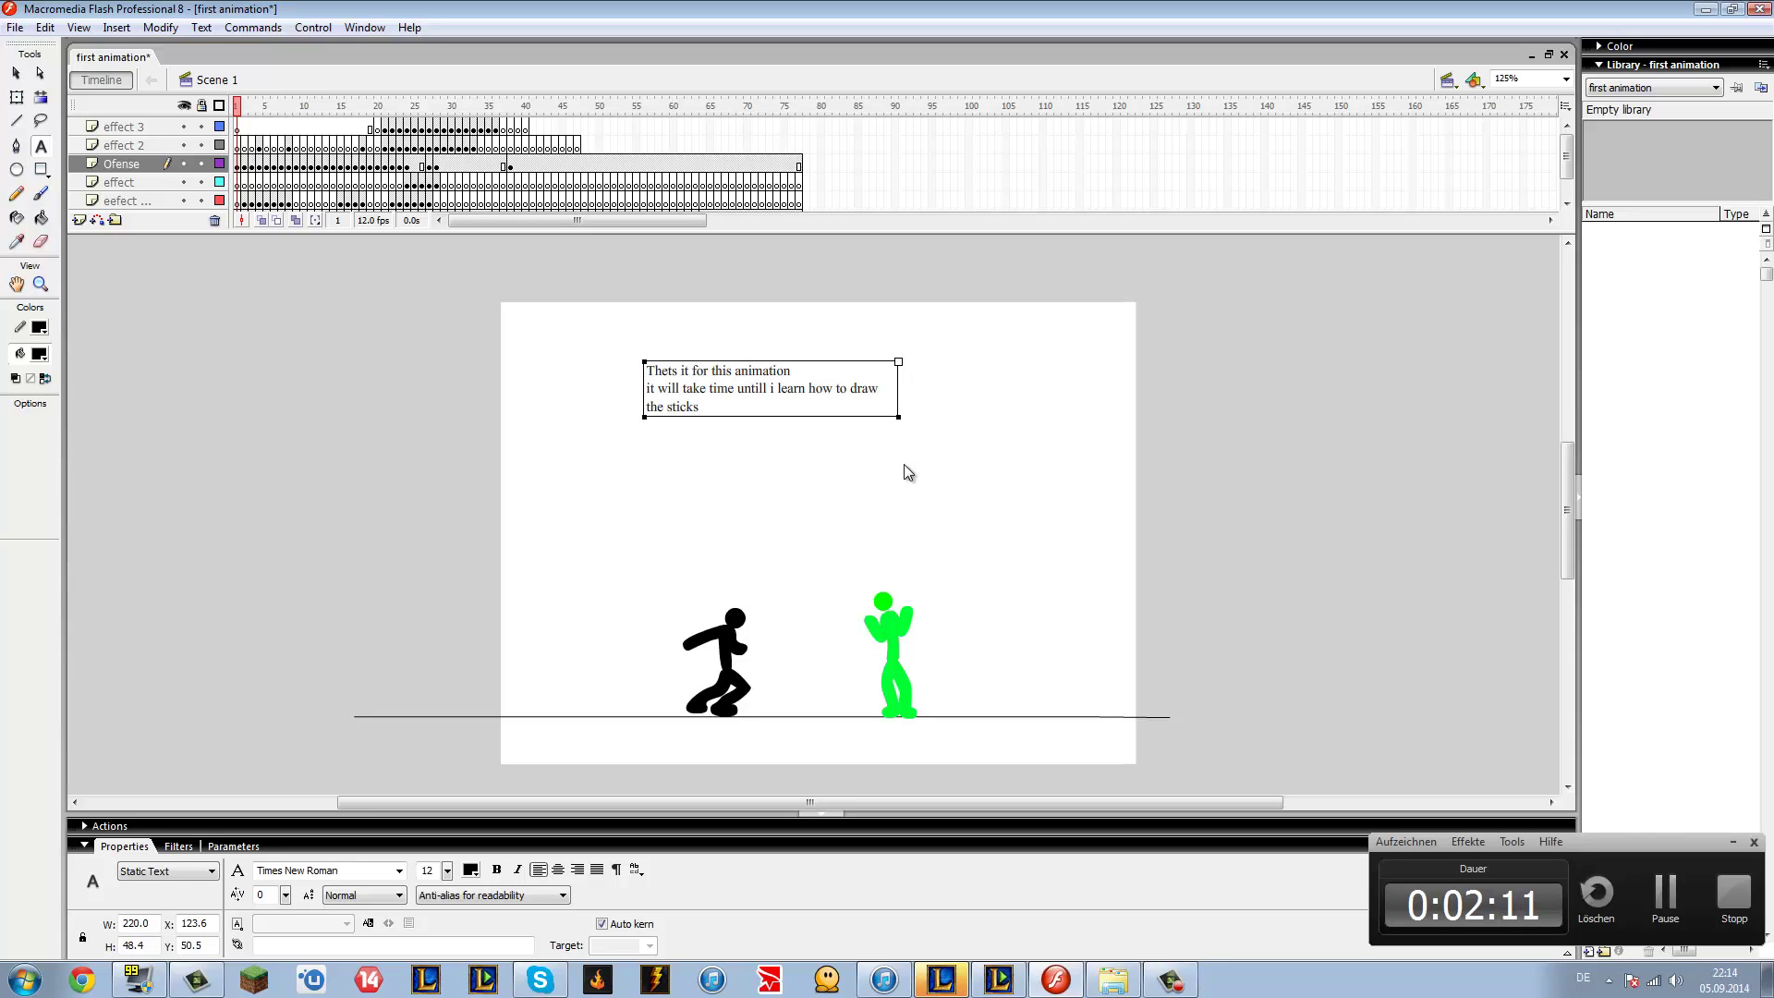
{"action": "type", "text": " better and stuff but so far its c"}
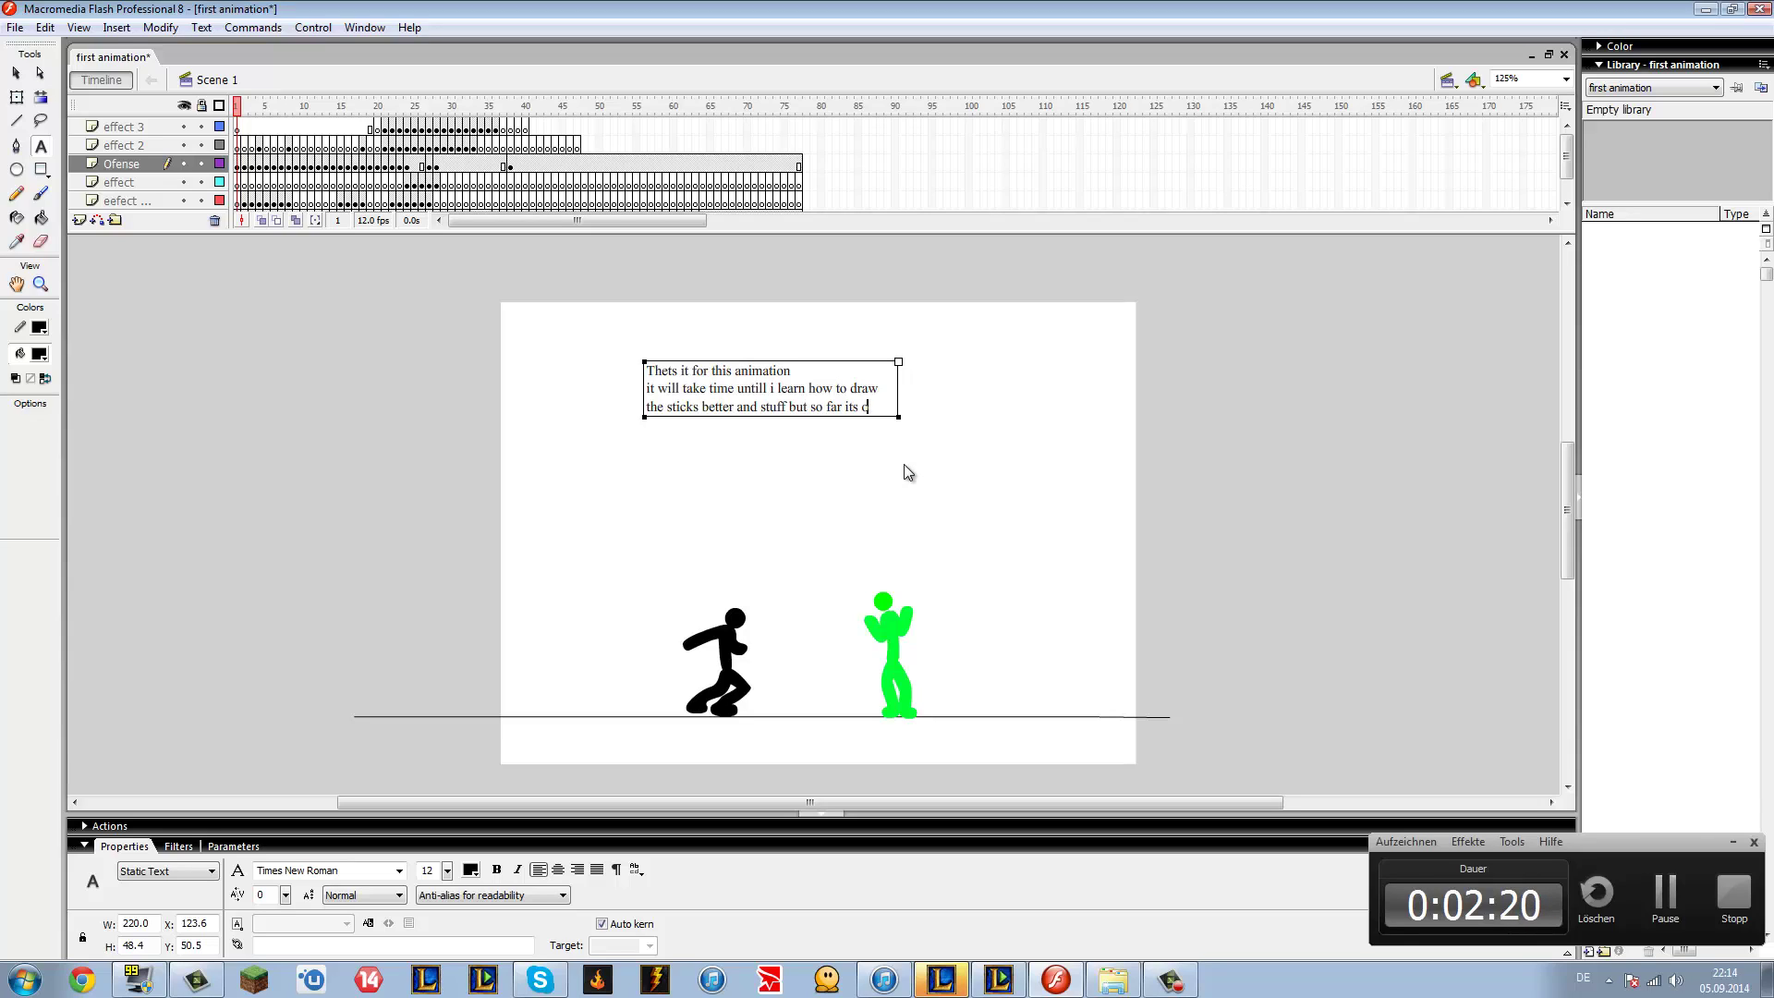
{"action": "key", "text": "BackSpace"}
{"action": "type", "text": "k!"}
Replace the text block's content with "this is also only the testing version so thets it guys".
{"action": "left_click_drag", "start_coordinate": [882, 411], "coordinate": [409, 259]}
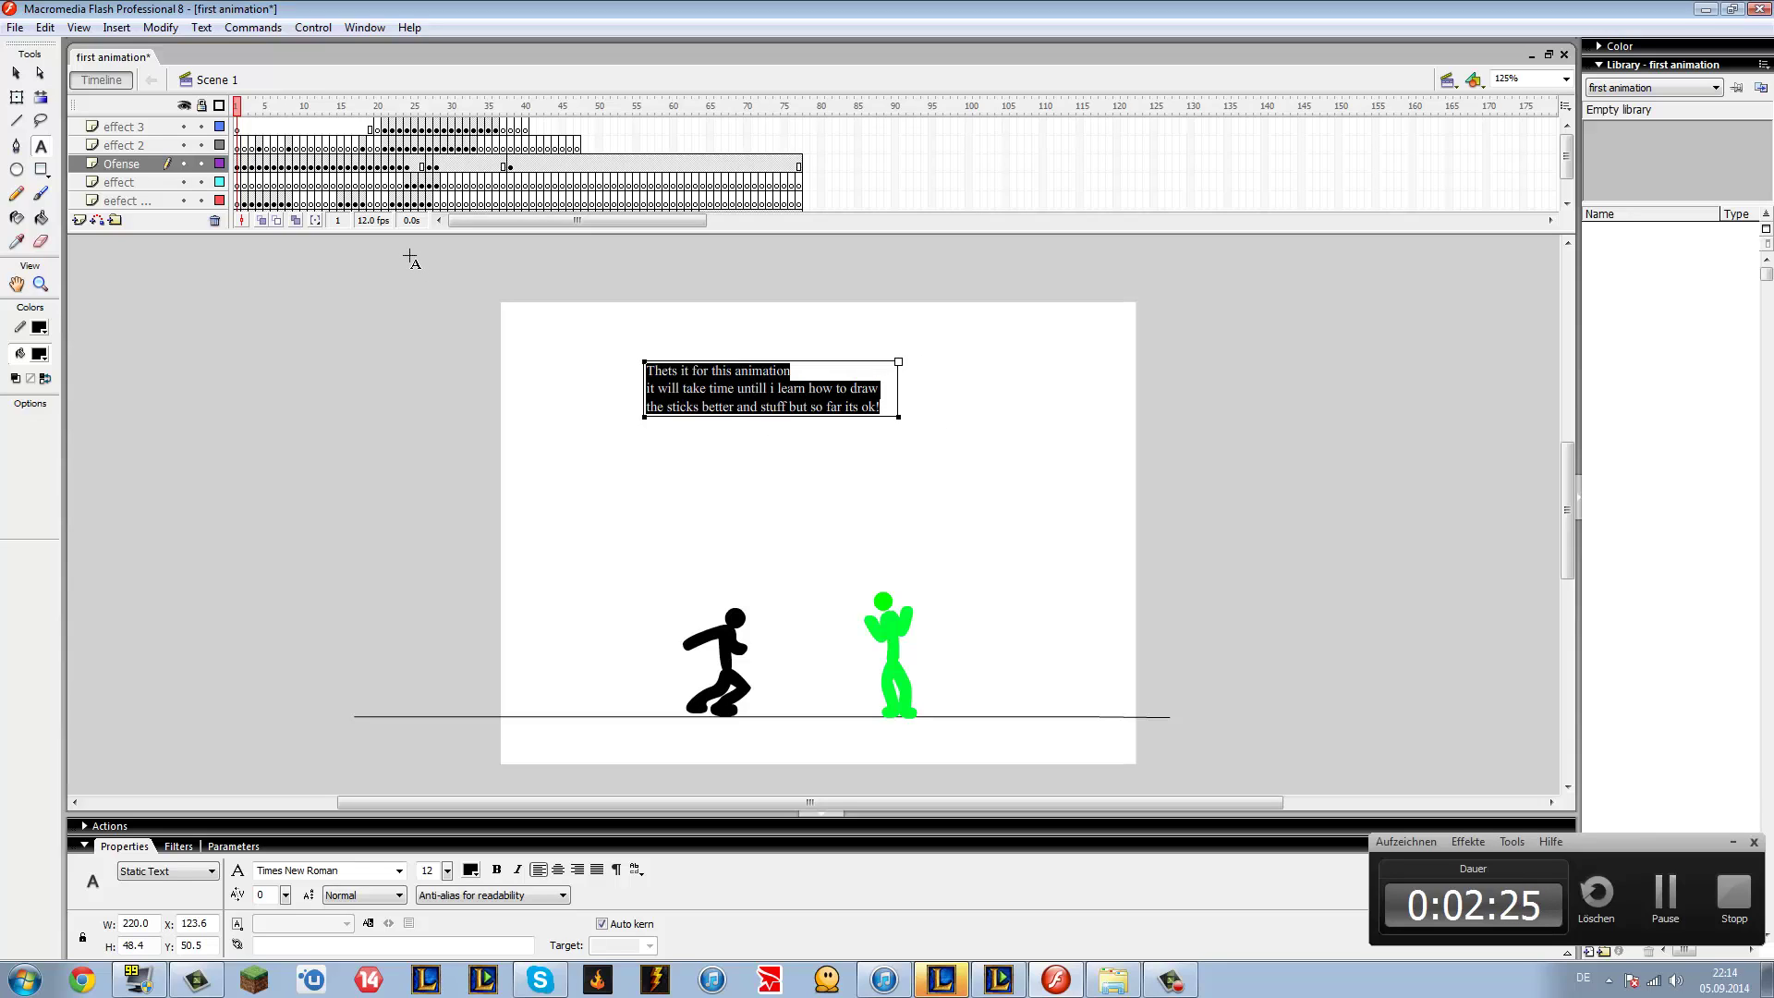
{"action": "key", "text": "BackSpace"}
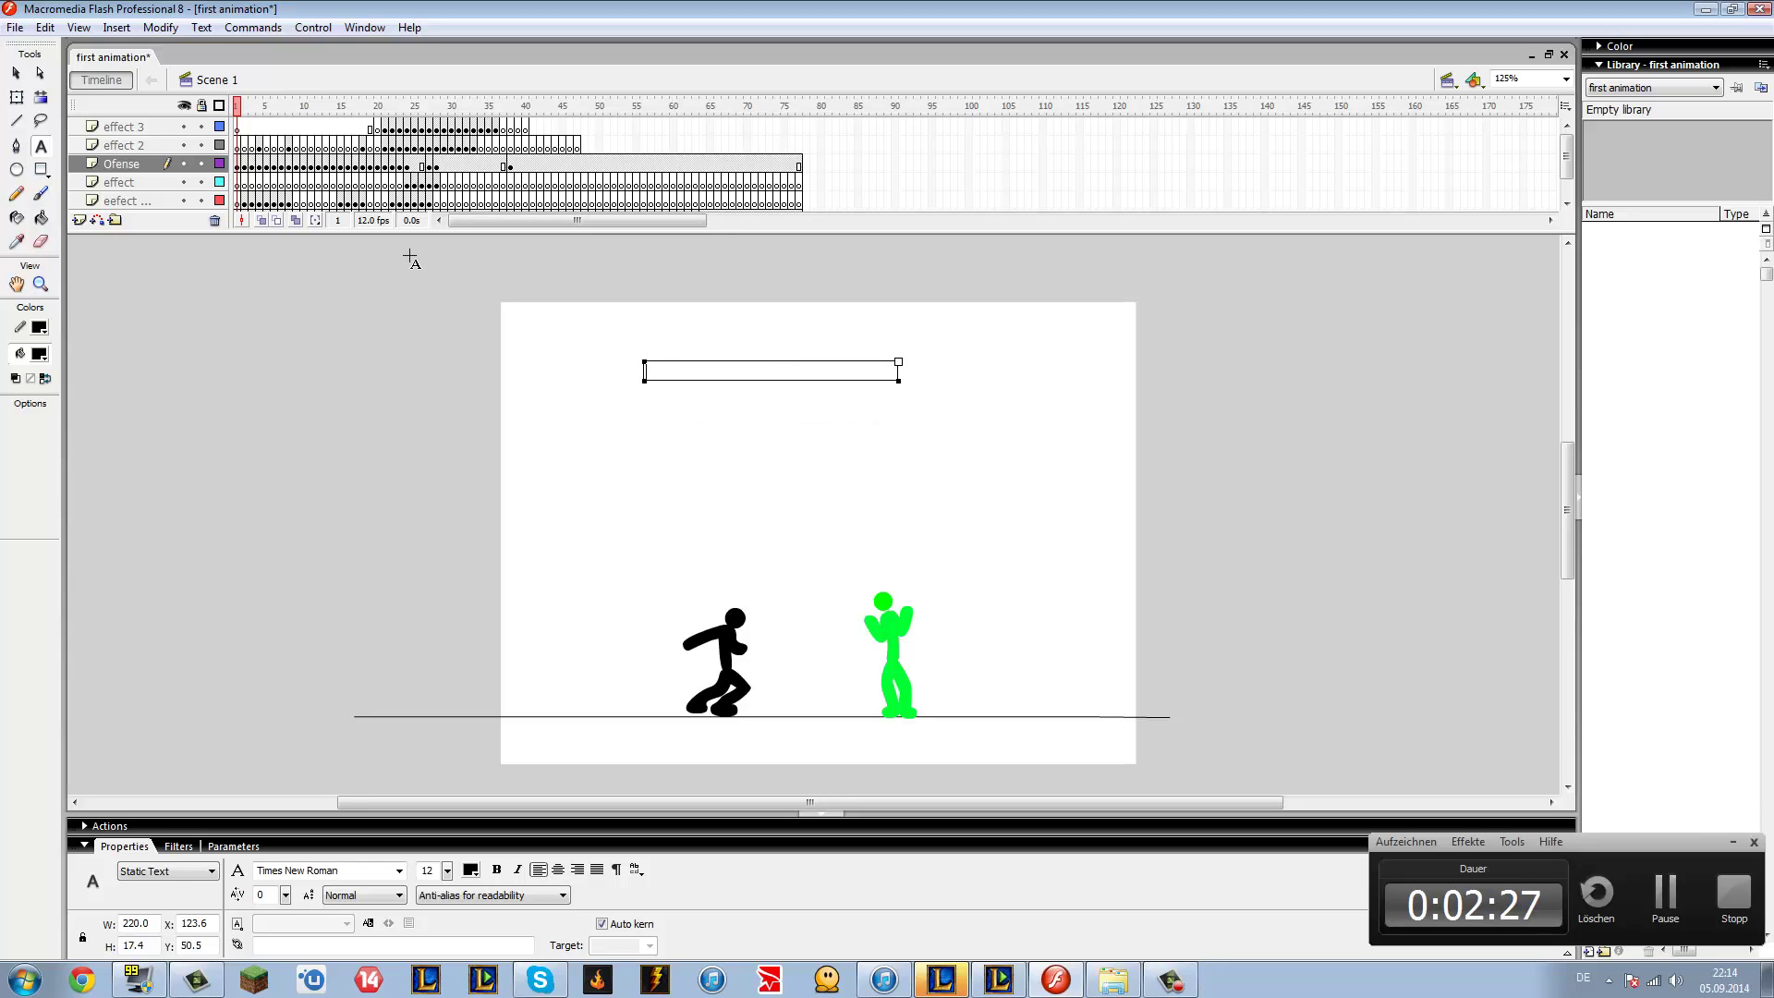
{"action": "type", "text": "this is also only the tes"}
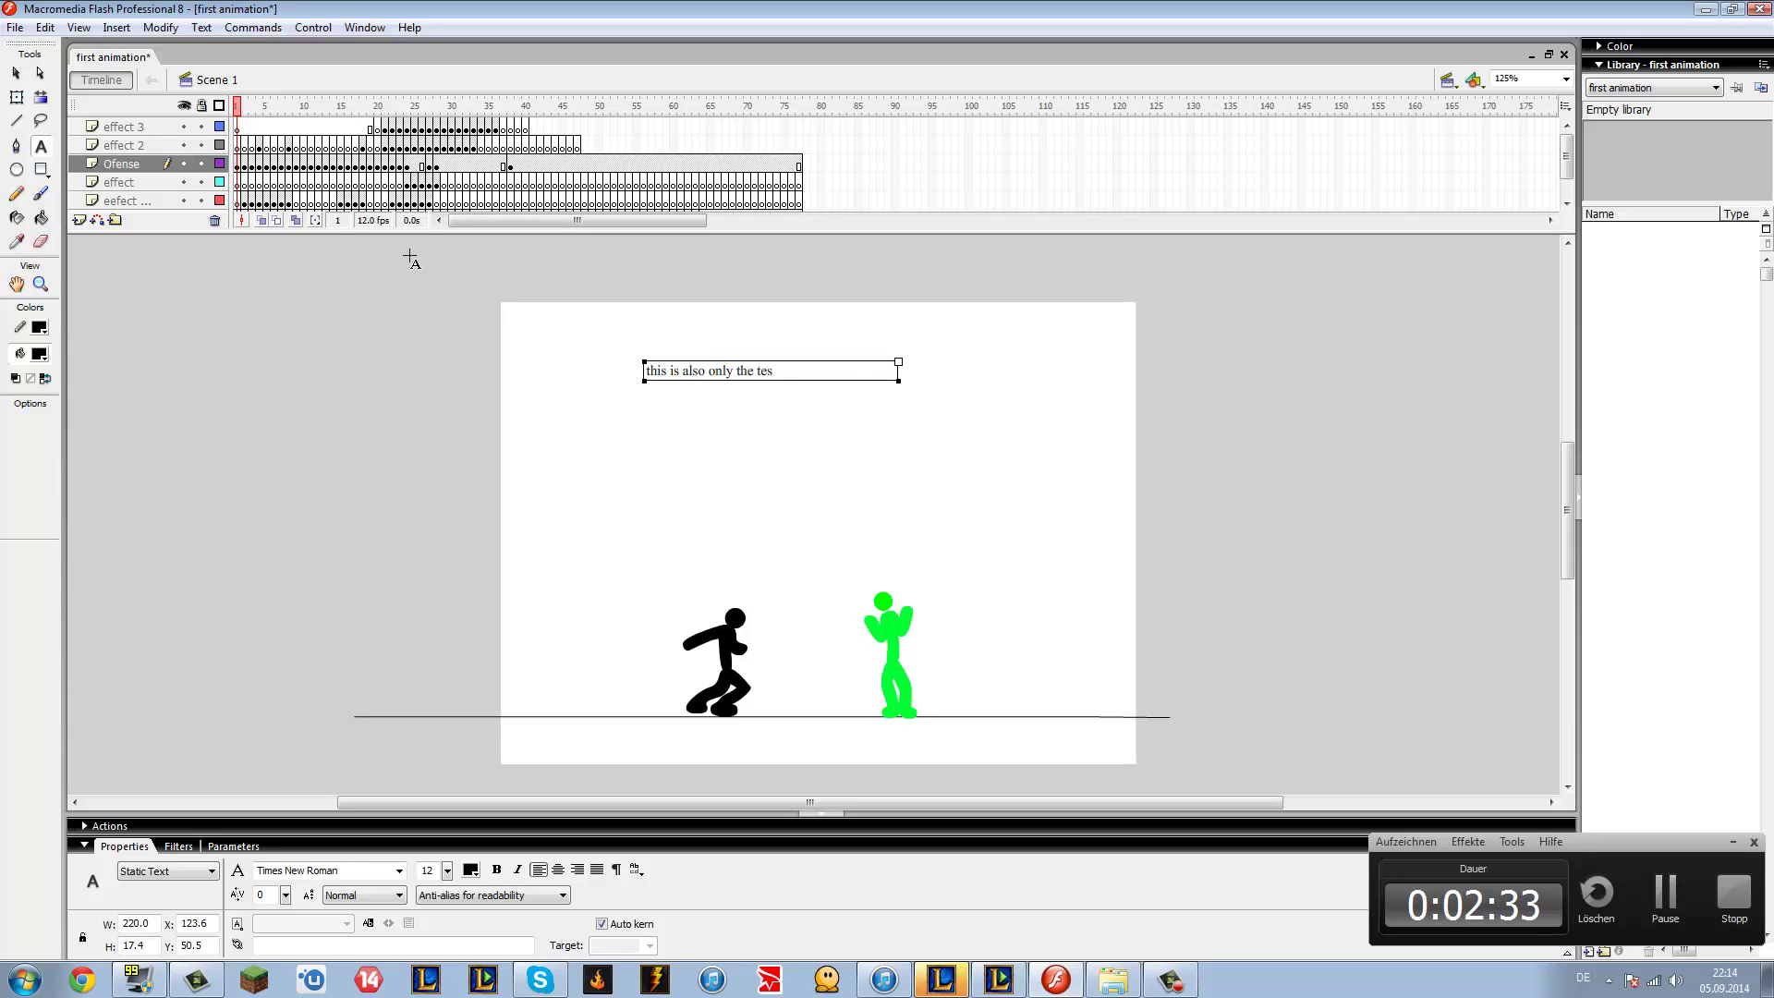
{"action": "type", "text": "ting version so thets it guys"}
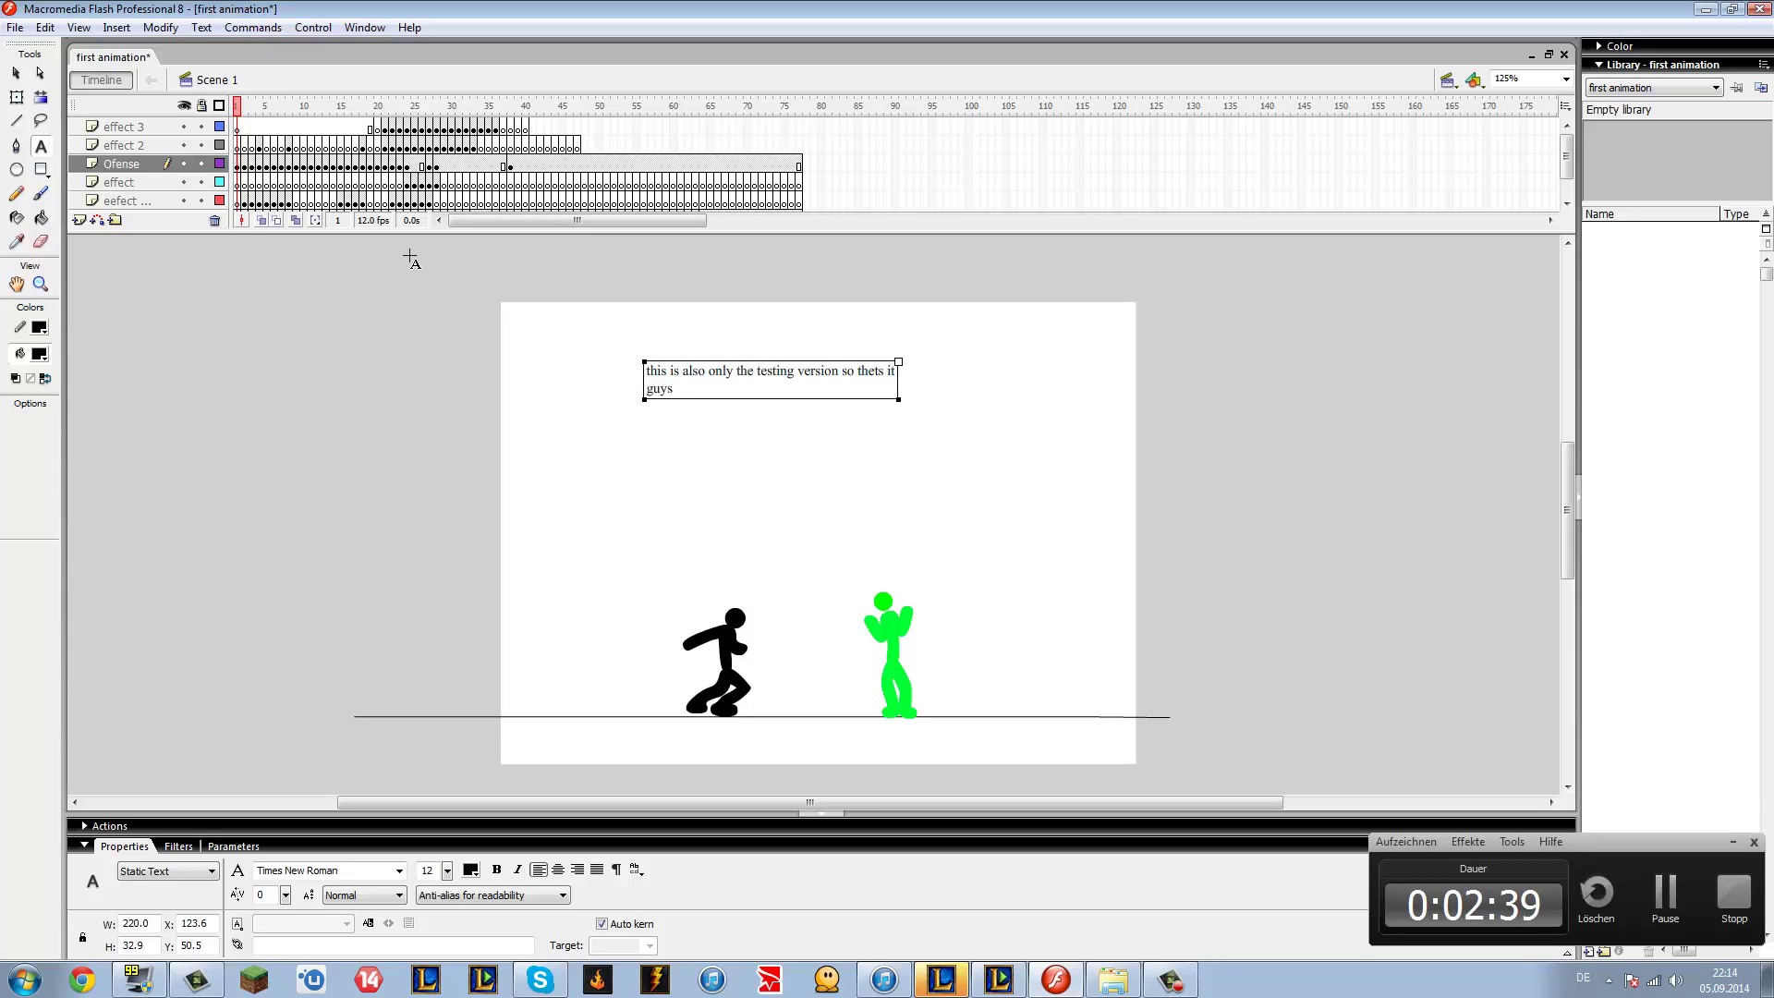
Append "my name is", the capitalised channel name and "and i see you next time!" to the closing message.
{"action": "type", "text": " my name is fynnion L"}
{"action": "key", "text": "BackSpace"}
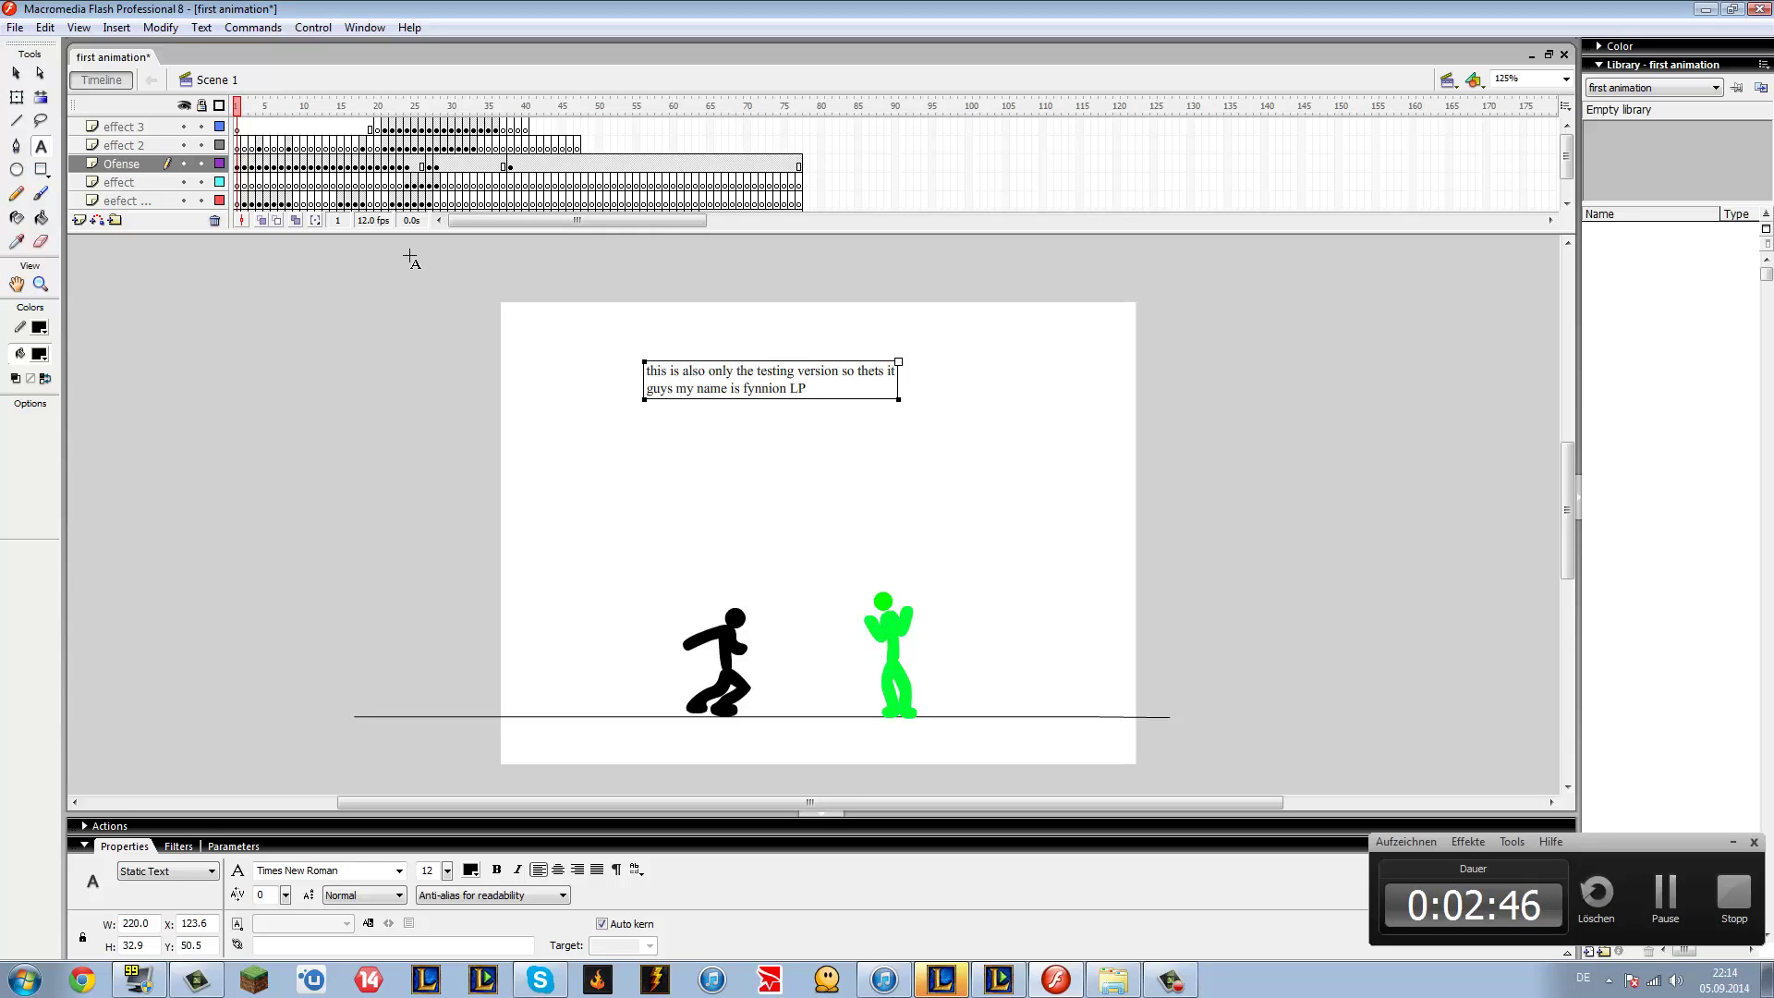
{"action": "key", "text": "BackSpace"}
{"action": "type", "text": "Fynnion LP and i see you"}
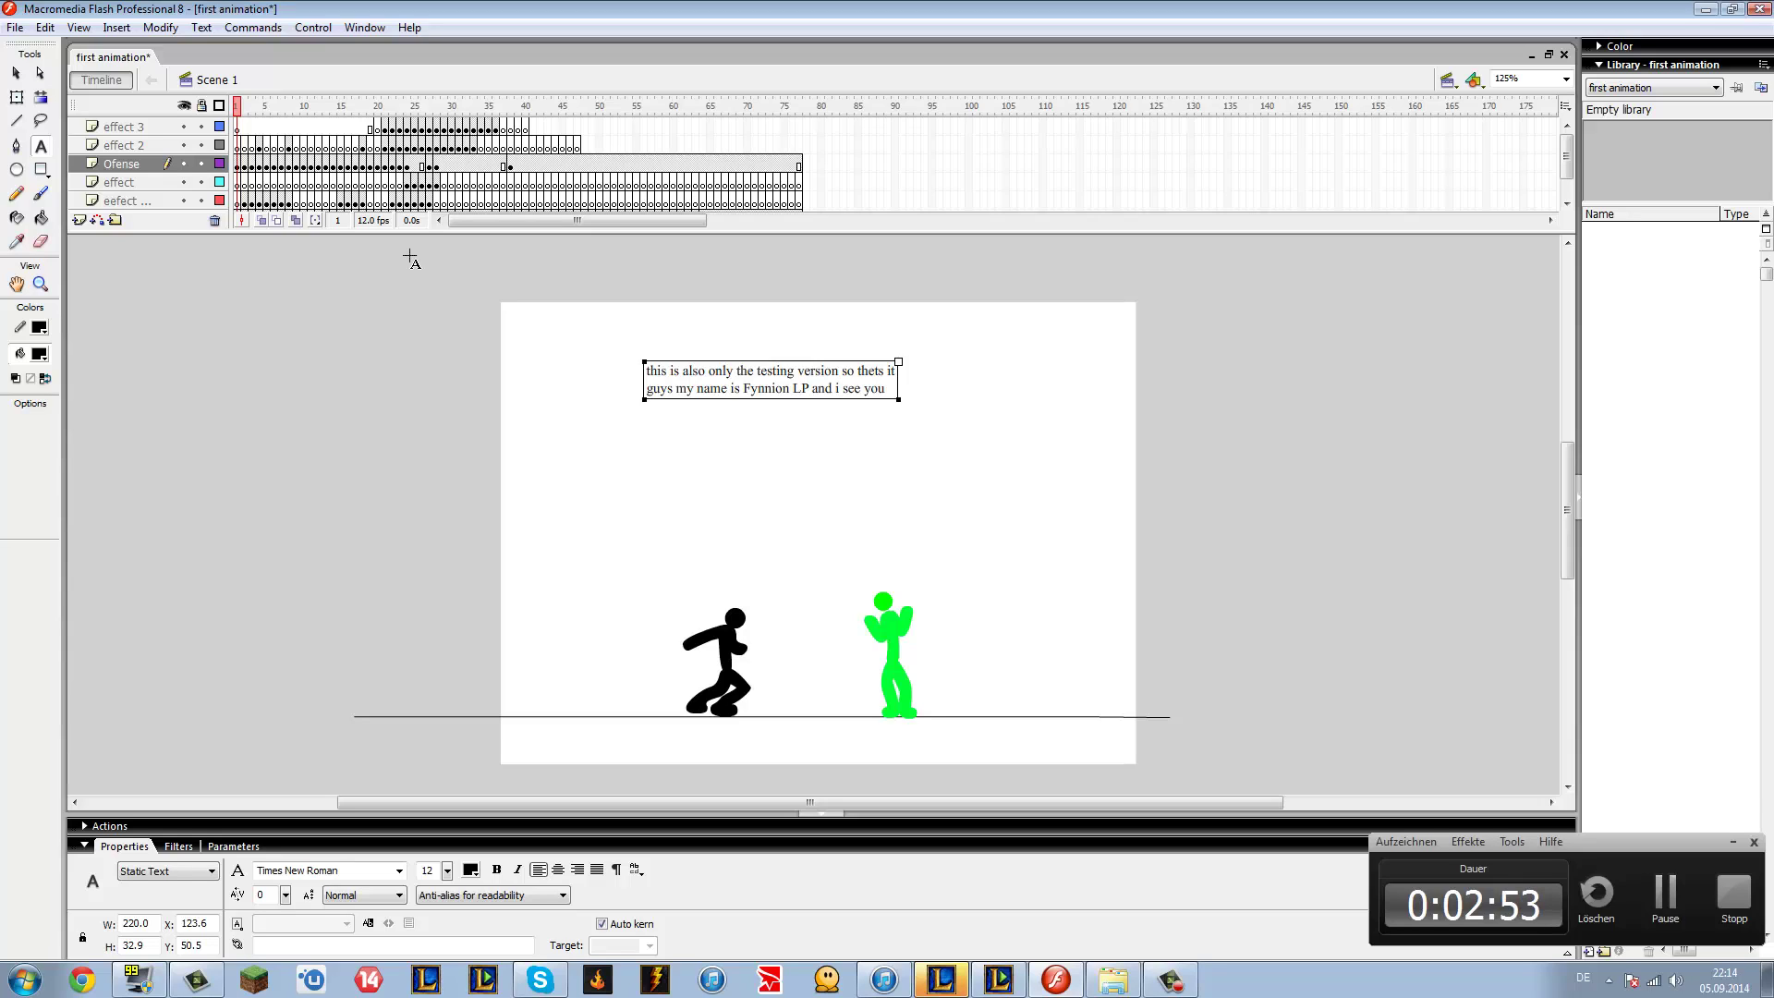
{"action": "type", "text": " next time!"}
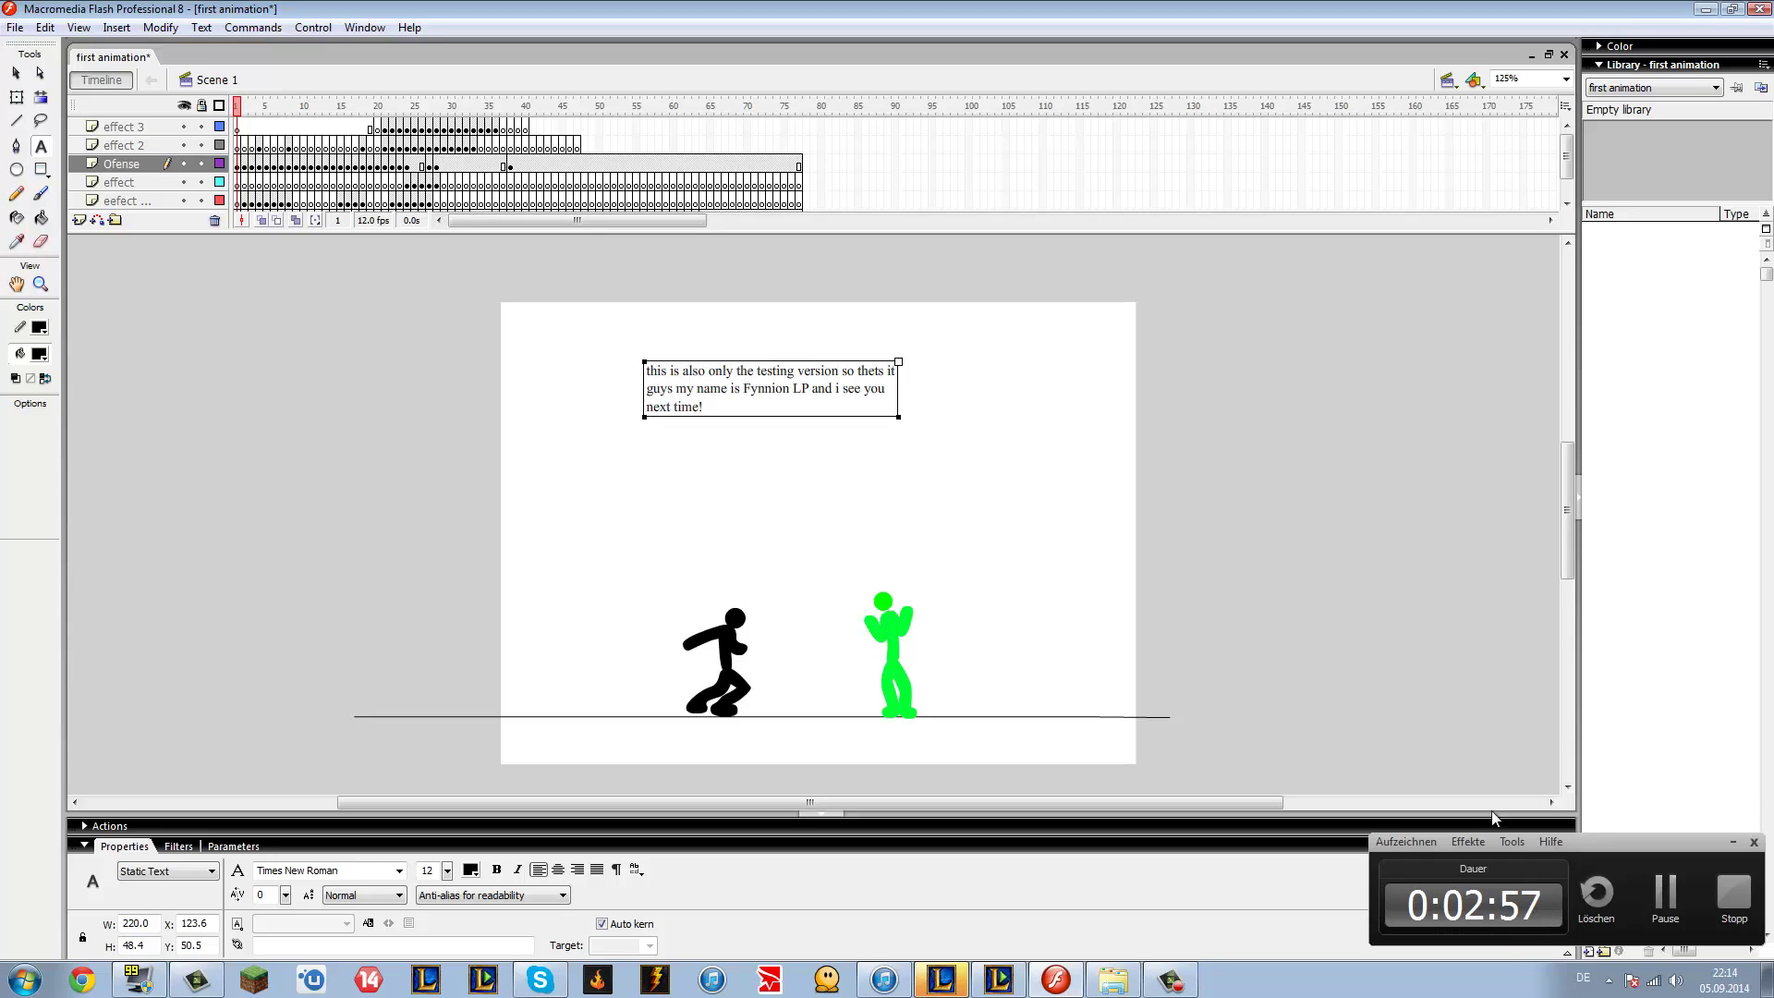
{"action": "left_click", "coordinate": [1666, 900]}
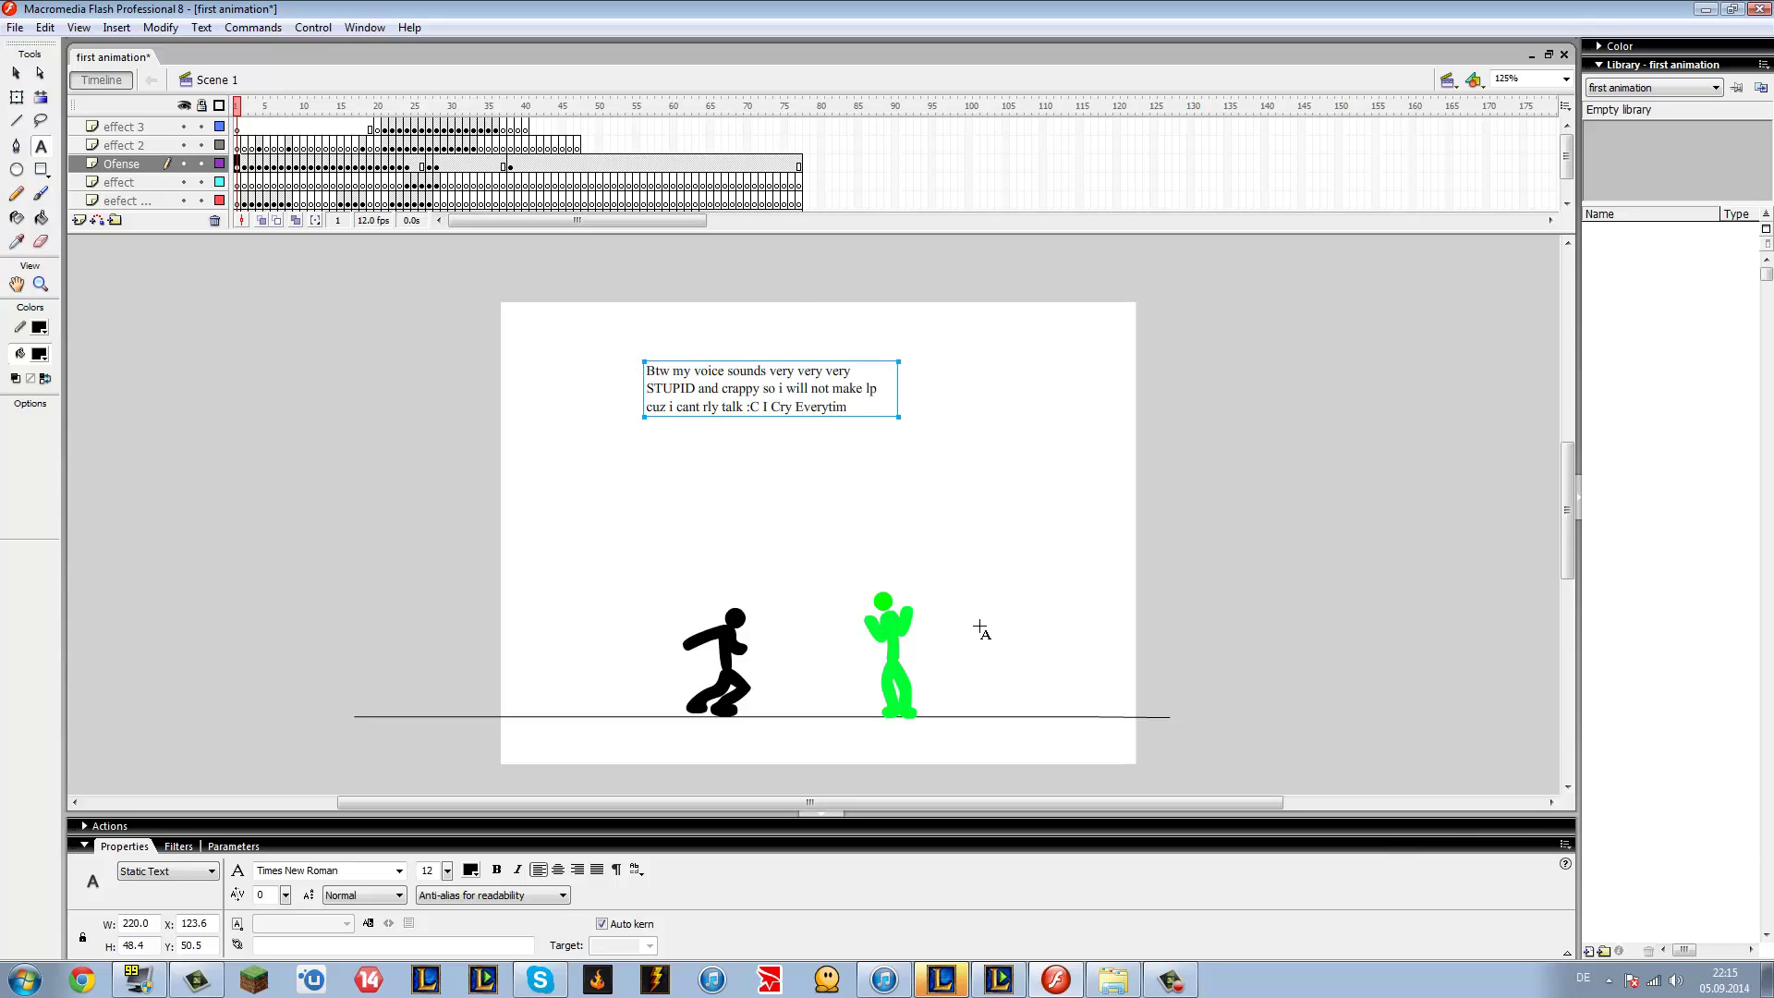
Scrub through the animation on the timeline from frame 2 to frame 77.
{"action": "left_click", "coordinate": [245, 111]}
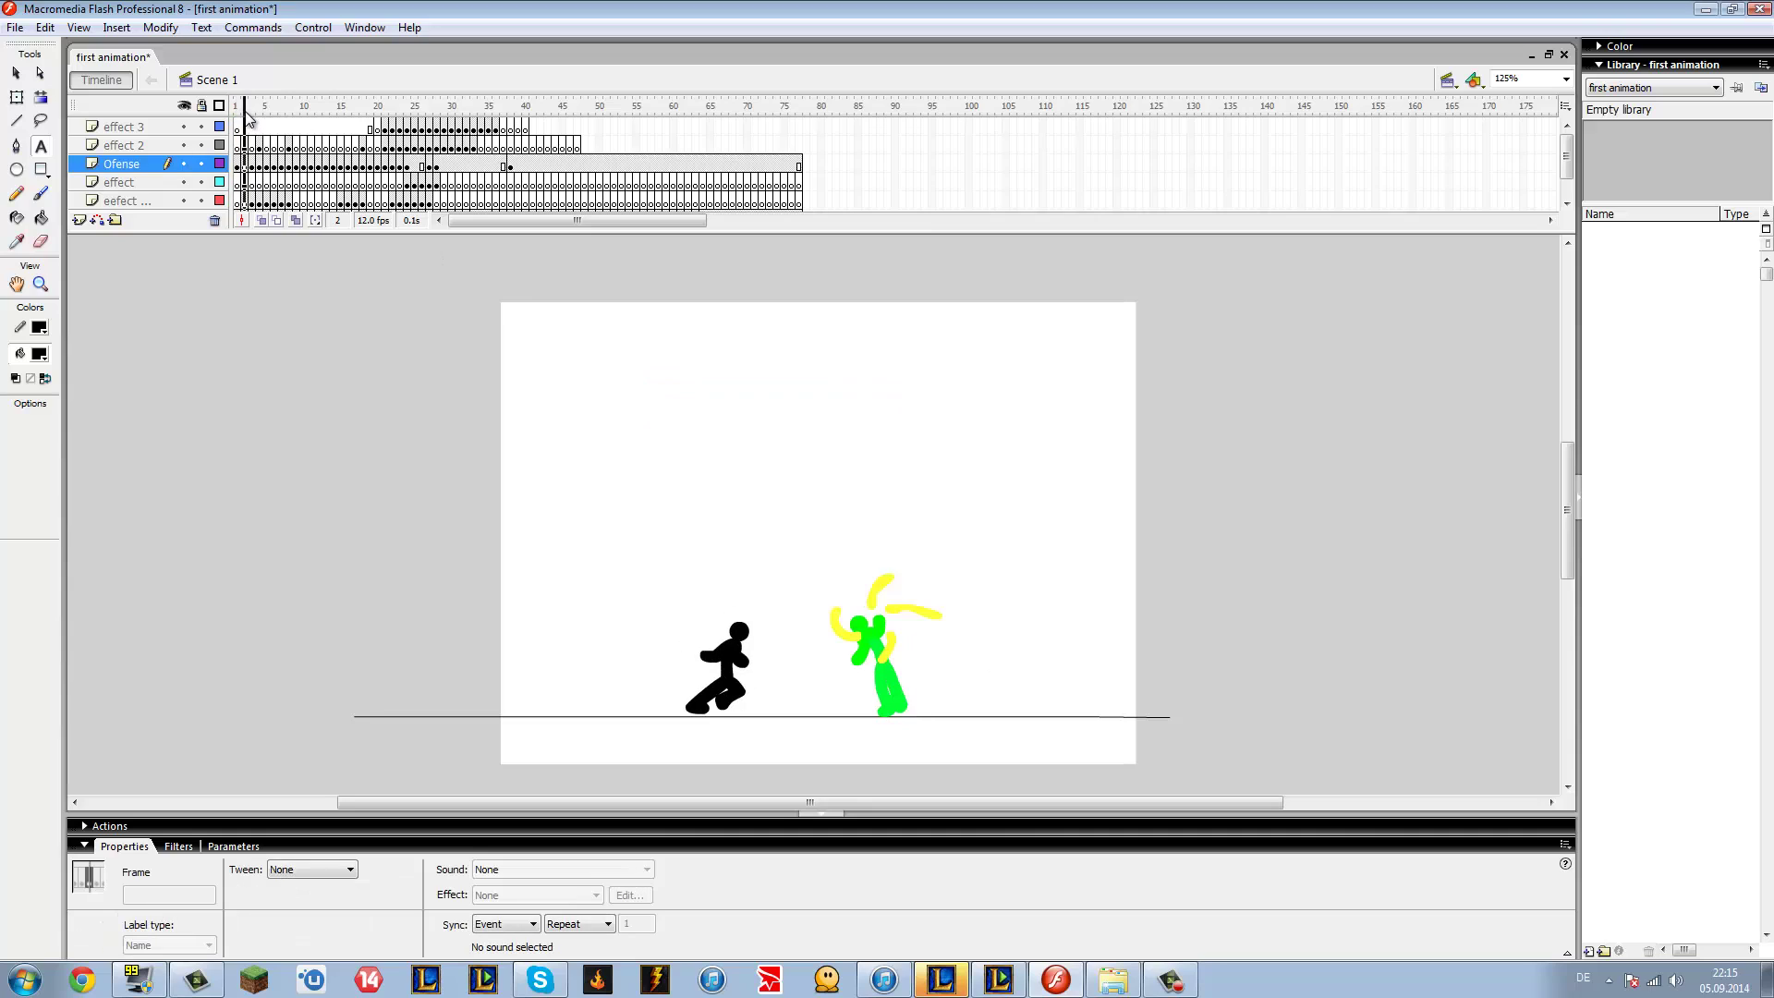
{"action": "mouse_move", "coordinate": [246, 113]}
{"action": "left_mouse_down"}
{"action": "mouse_move", "coordinate": [616, 169]}
{"action": "mouse_move", "coordinate": [802, 172]}
{"action": "left_mouse_up"}
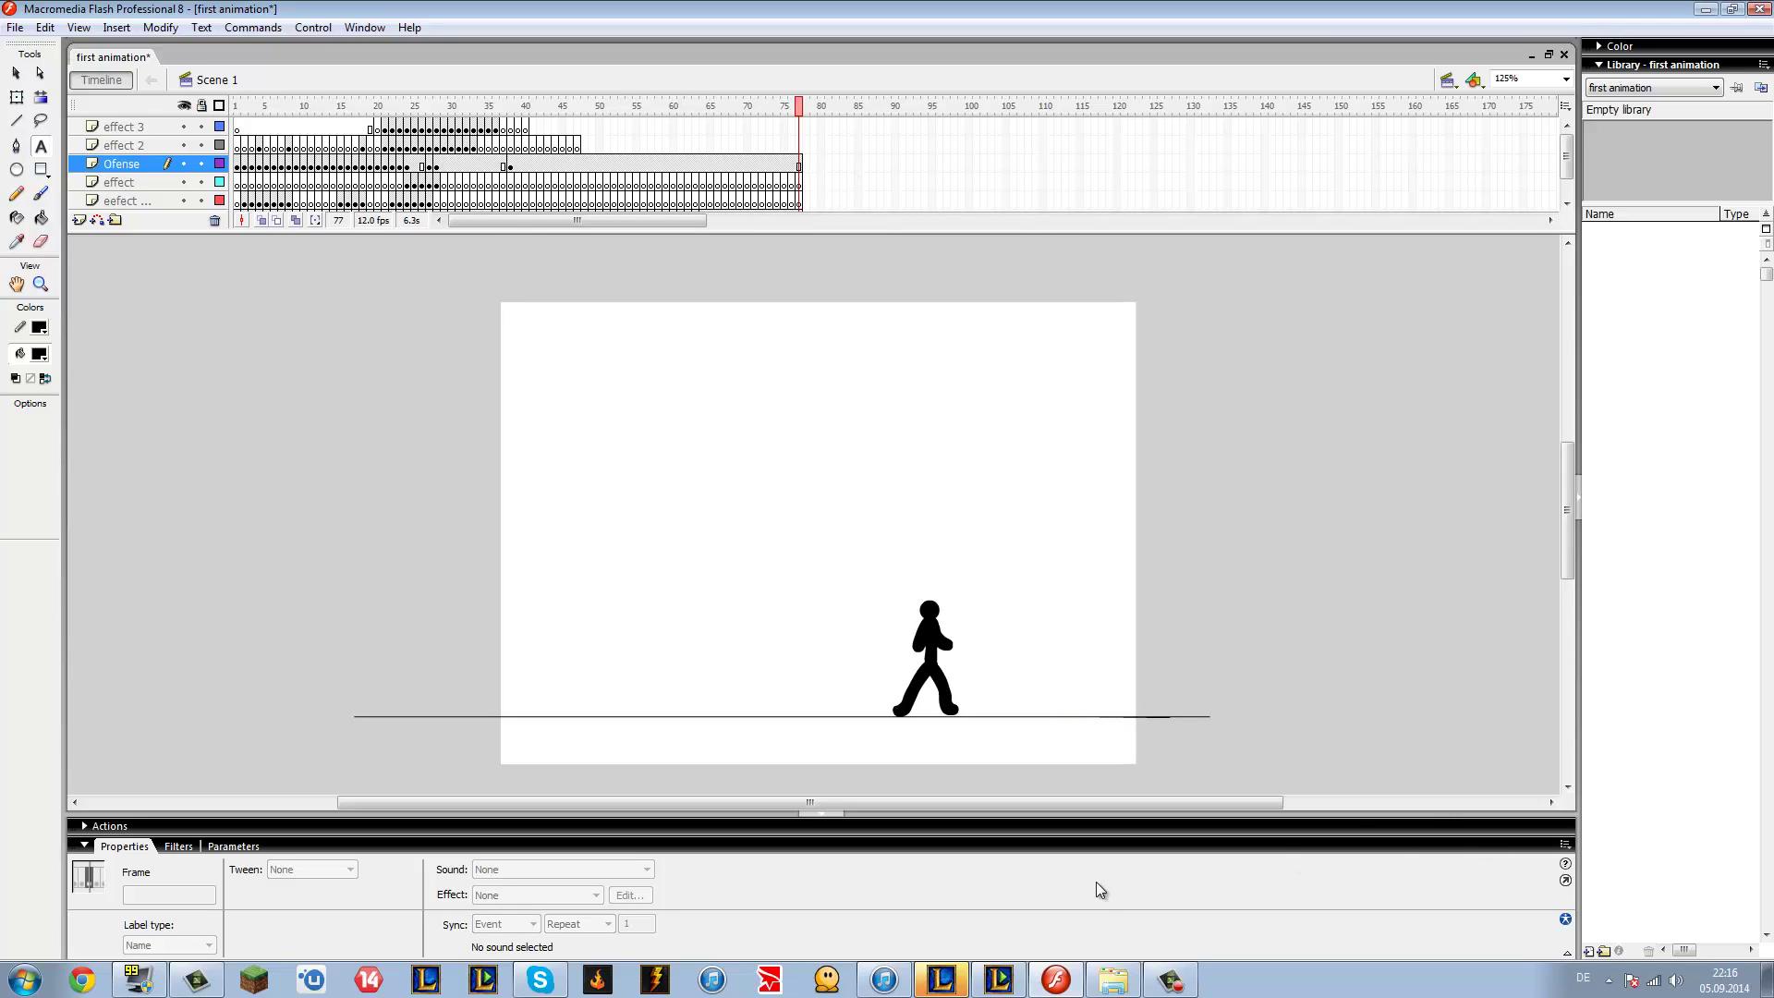
{"action": "left_click", "coordinate": [1171, 980]}
{"action": "left_click", "coordinate": [1726, 894]}
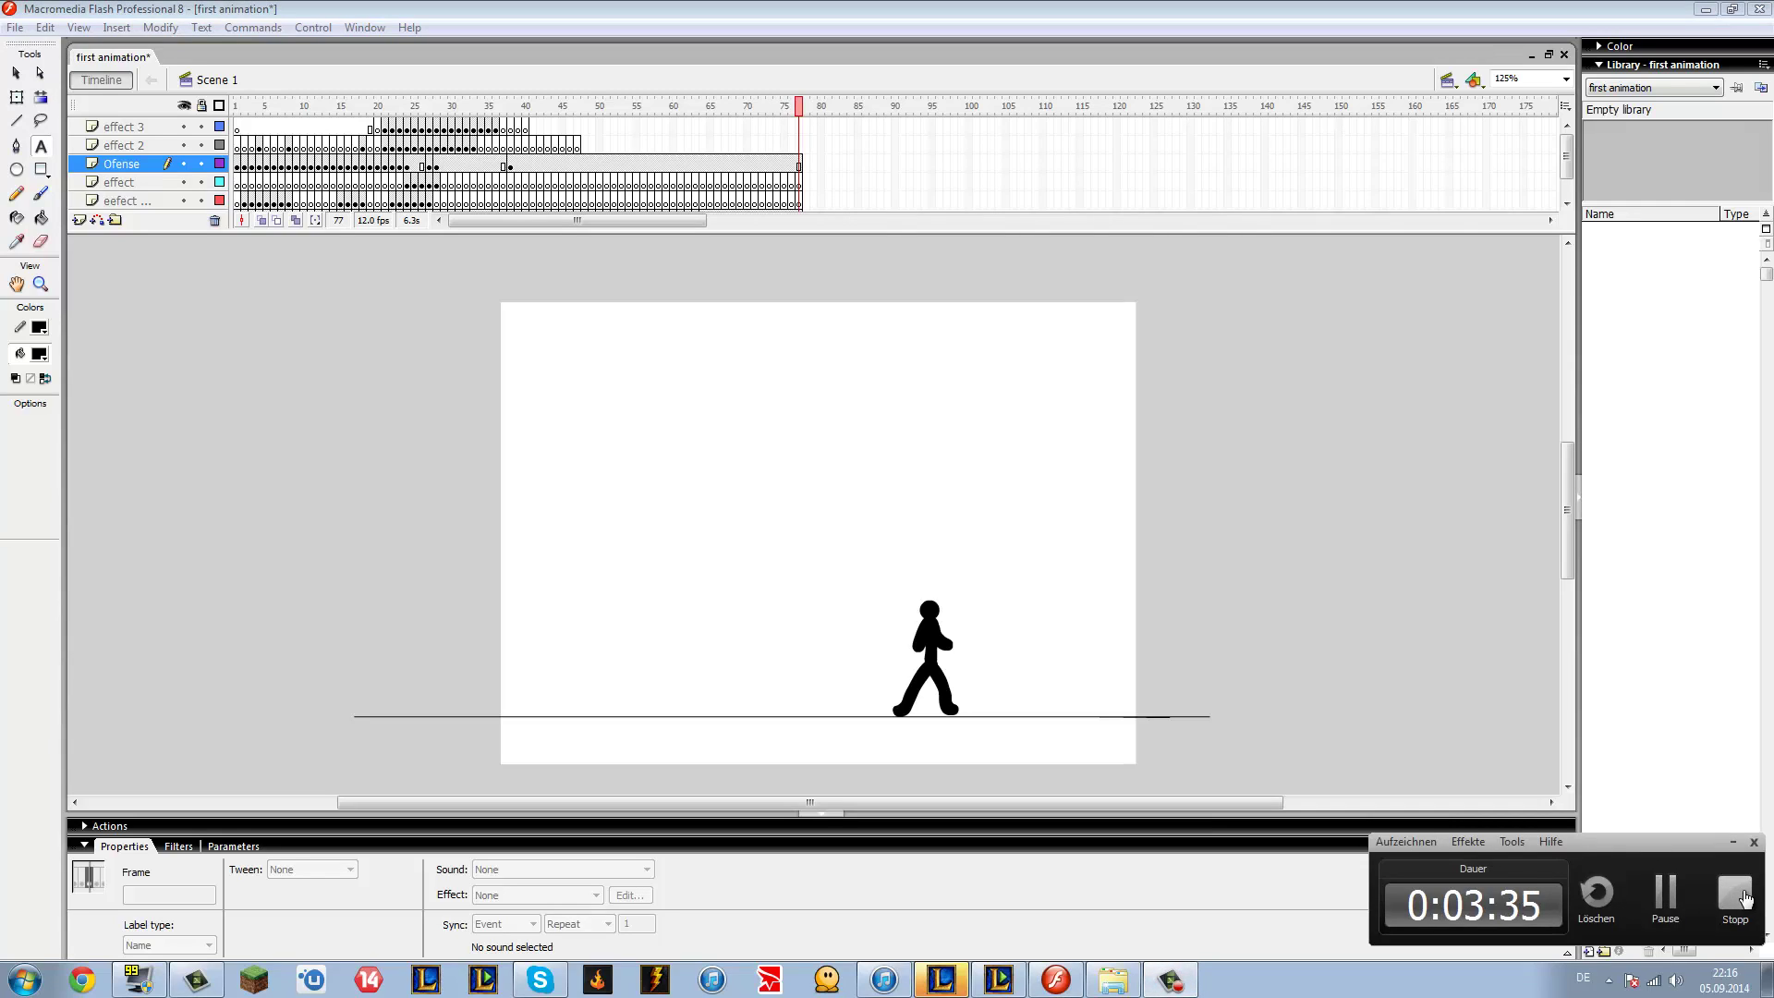